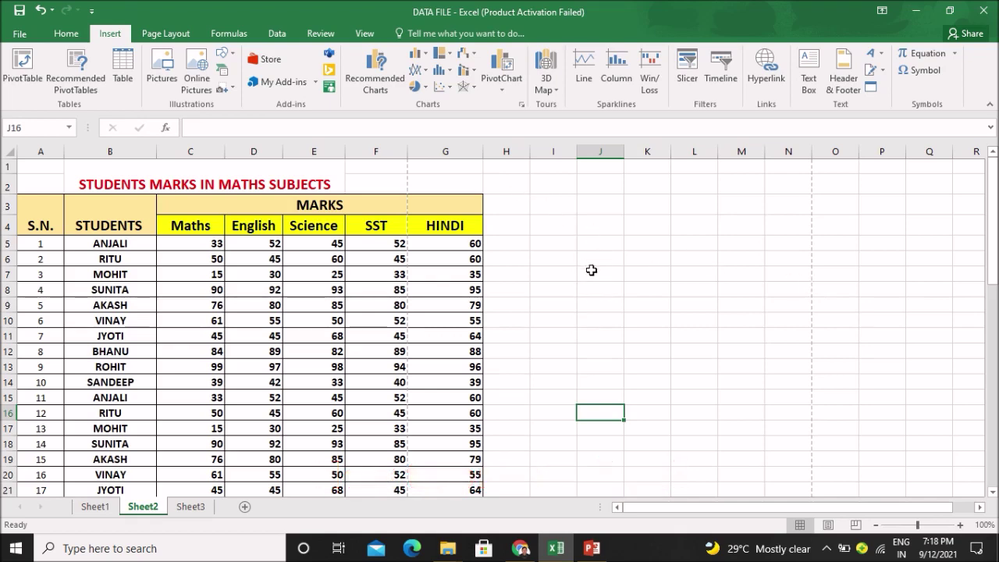
Scroll up and down through the student marks table to review it.
{"action": "scroll", "coordinate": [575, 289], "scroll_direction": "down", "scroll_amount": 3}
{"action": "scroll", "coordinate": [553, 341], "scroll_direction": "down", "scroll_amount": 1}
{"action": "scroll", "coordinate": [553, 341], "scroll_direction": "up", "scroll_amount": 4}
{"action": "scroll", "coordinate": [554, 345], "scroll_direction": "down", "scroll_amount": 5}
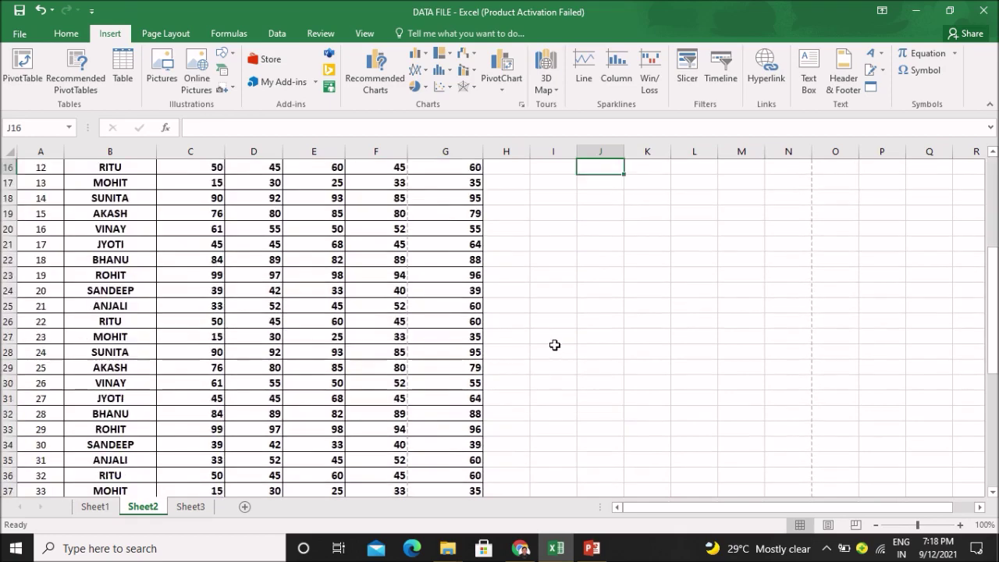
{"action": "scroll", "coordinate": [554, 345], "scroll_direction": "down", "scroll_amount": 8}
{"action": "scroll", "coordinate": [554, 345], "scroll_direction": "down", "scroll_amount": 6}
{"action": "scroll", "coordinate": [553, 346], "scroll_direction": "down", "scroll_amount": 5}
{"action": "scroll", "coordinate": [552, 348], "scroll_direction": "down", "scroll_amount": 2}
{"action": "scroll", "coordinate": [552, 348], "scroll_direction": "up", "scroll_amount": 2}
{"action": "scroll", "coordinate": [552, 347], "scroll_direction": "up", "scroll_amount": 14}
{"action": "scroll", "coordinate": [552, 346], "scroll_direction": "up", "scroll_amount": 10}
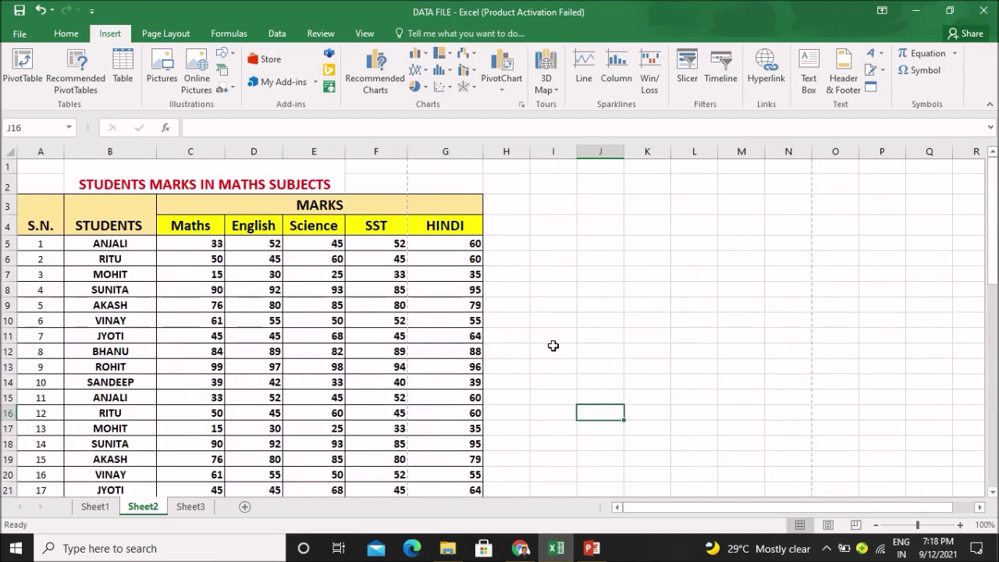
{"action": "mouse_move", "coordinate": [679, 507]}
{"action": "left_mouse_down"}
{"action": "mouse_move", "coordinate": [755, 515]}
{"action": "mouse_move", "coordinate": [706, 515]}
{"action": "left_mouse_up"}
{"action": "scroll", "coordinate": [563, 361], "scroll_direction": "down", "scroll_amount": 1}
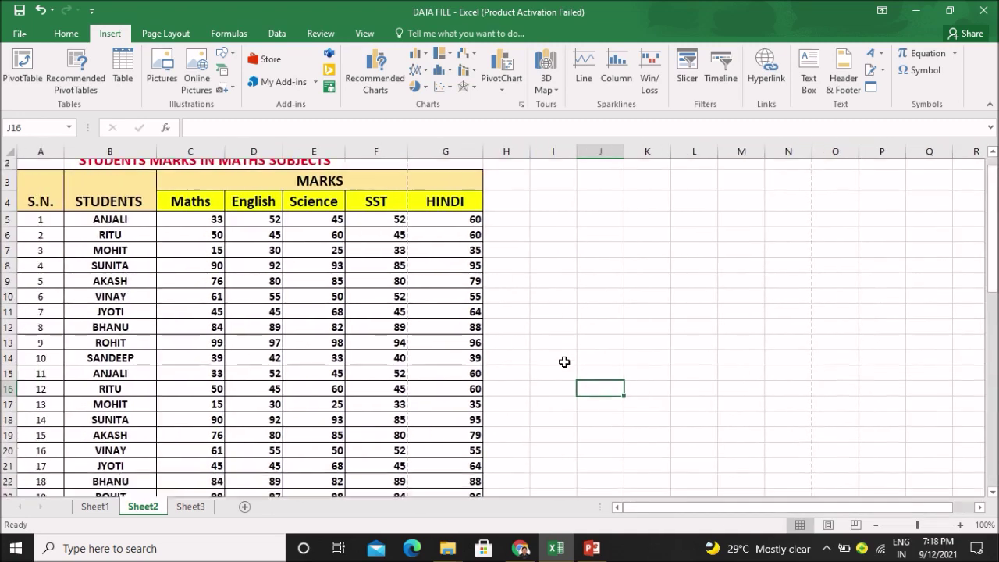
{"action": "scroll", "coordinate": [564, 361], "scroll_direction": "down", "scroll_amount": 6}
{"action": "scroll", "coordinate": [563, 361], "scroll_direction": "down", "scroll_amount": 9}
{"action": "scroll", "coordinate": [563, 362], "scroll_direction": "down", "scroll_amount": 2}
{"action": "scroll", "coordinate": [563, 362], "scroll_direction": "up", "scroll_amount": 5}
{"action": "scroll", "coordinate": [563, 362], "scroll_direction": "up", "scroll_amount": 1}
{"action": "scroll", "coordinate": [563, 361], "scroll_direction": "up", "scroll_amount": 9}
{"action": "scroll", "coordinate": [564, 361], "scroll_direction": "down", "scroll_amount": 4}
{"action": "scroll", "coordinate": [563, 360], "scroll_direction": "down", "scroll_amount": 7}
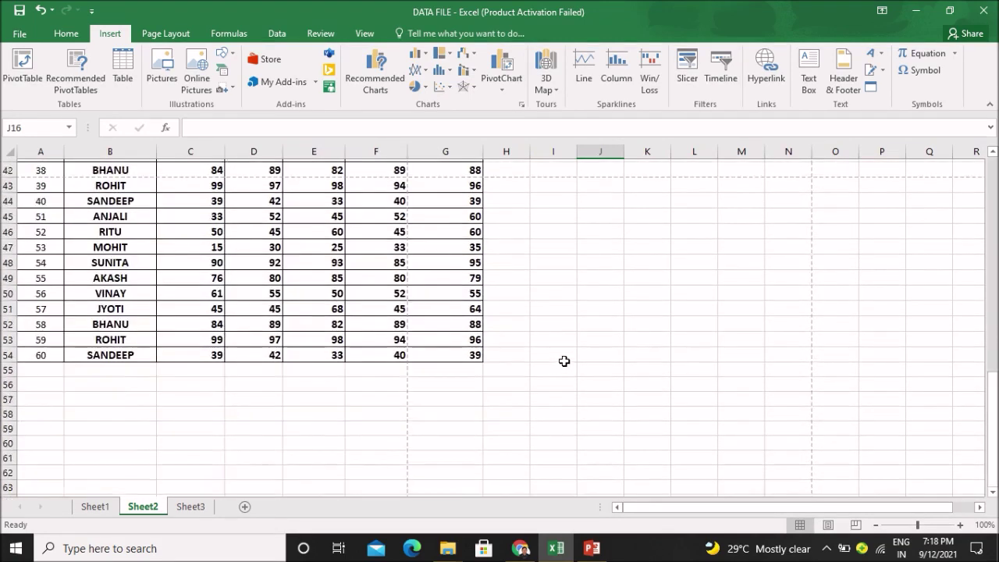
{"action": "scroll", "coordinate": [563, 361], "scroll_direction": "up", "scroll_amount": 11}
{"action": "scroll", "coordinate": [563, 361], "scroll_direction": "up", "scroll_amount": 3}
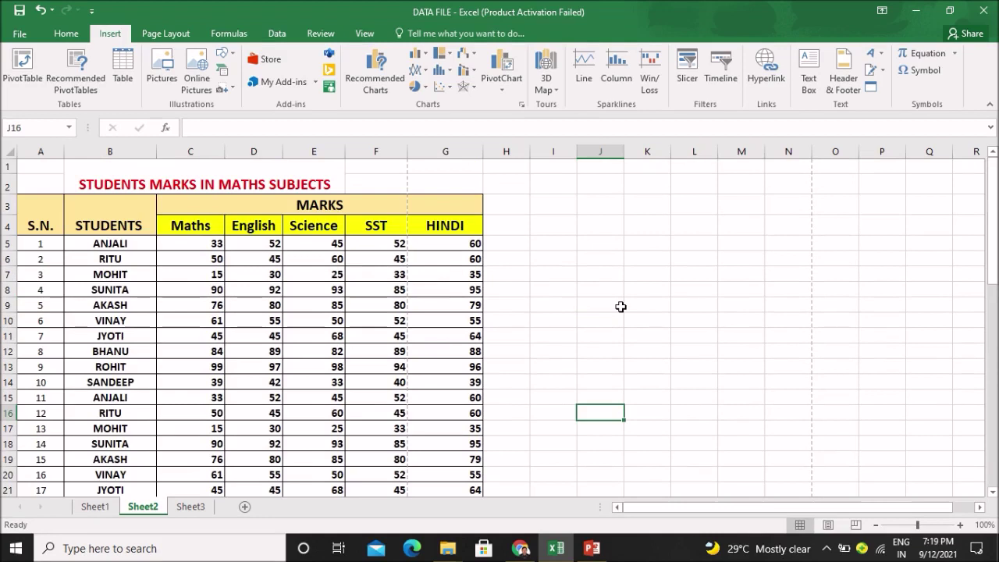
Click empty cells beside the marks table, ending on cell H15.
{"action": "left_click", "coordinate": [621, 307]}
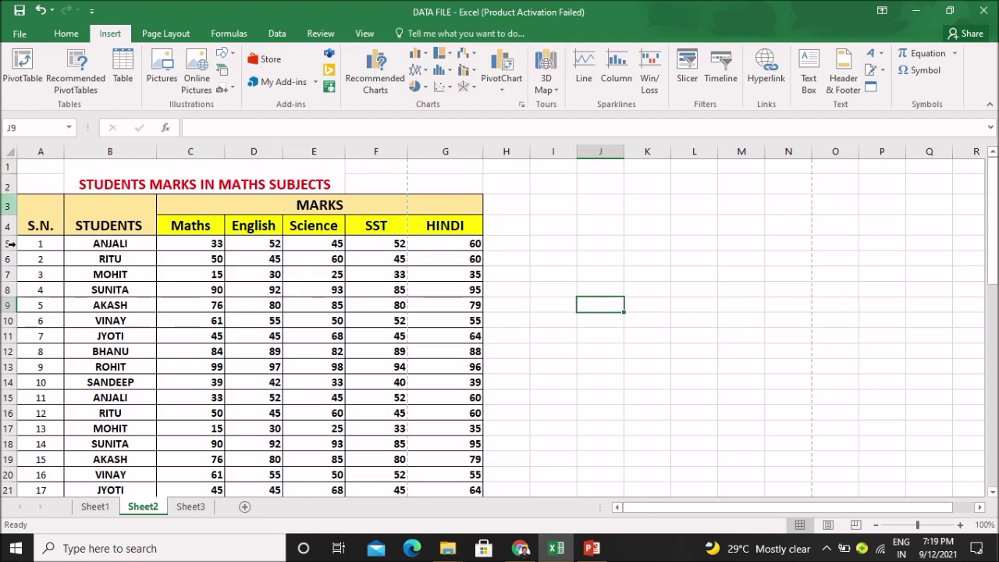
{"action": "scroll", "coordinate": [310, 350], "scroll_direction": "down", "scroll_amount": 6}
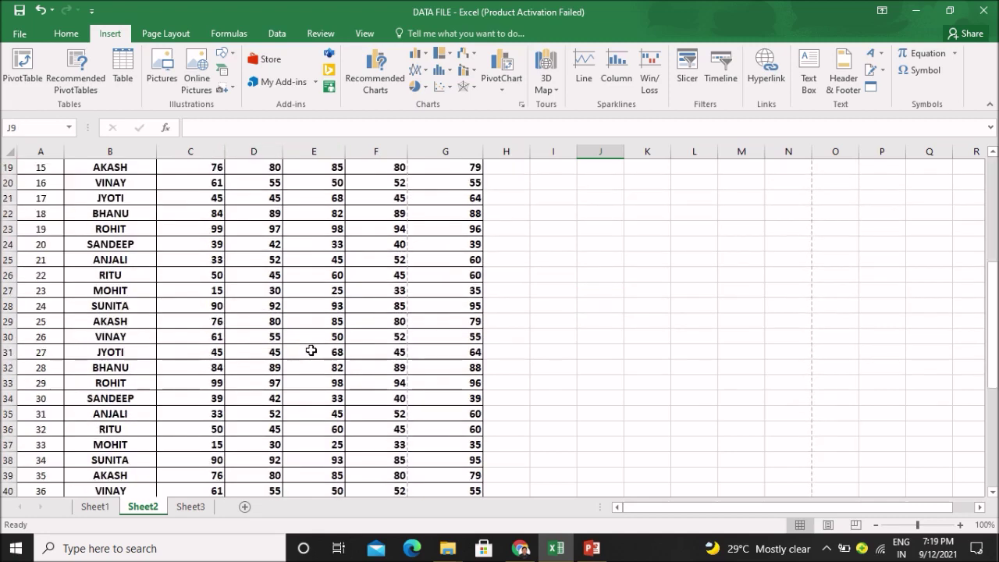
{"action": "scroll", "coordinate": [310, 349], "scroll_direction": "down", "scroll_amount": 2}
{"action": "scroll", "coordinate": [311, 349], "scroll_direction": "down", "scroll_amount": 9}
{"action": "scroll", "coordinate": [310, 351], "scroll_direction": "up", "scroll_amount": 6}
{"action": "scroll", "coordinate": [311, 351], "scroll_direction": "up", "scroll_amount": 11}
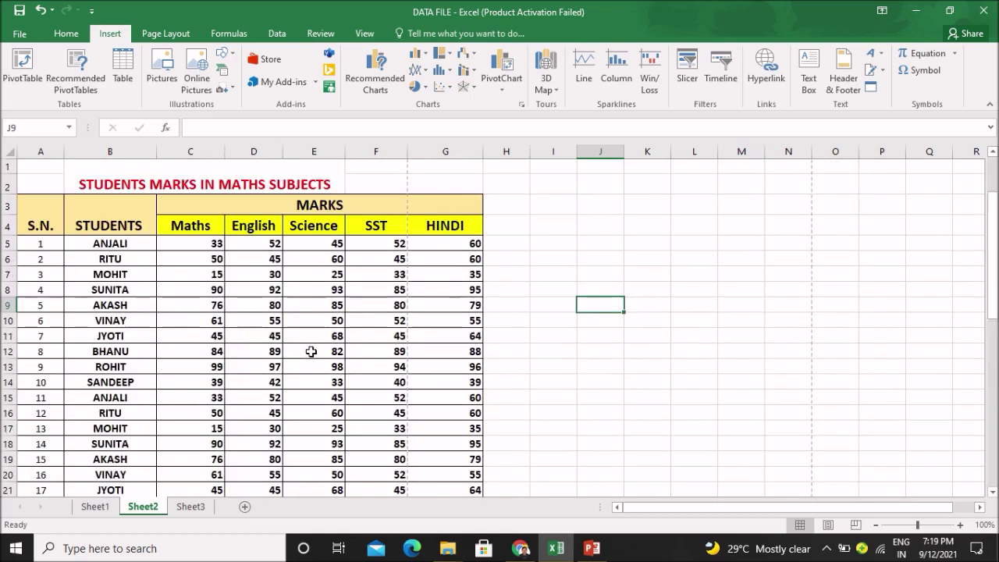
{"action": "left_click", "coordinate": [520, 398]}
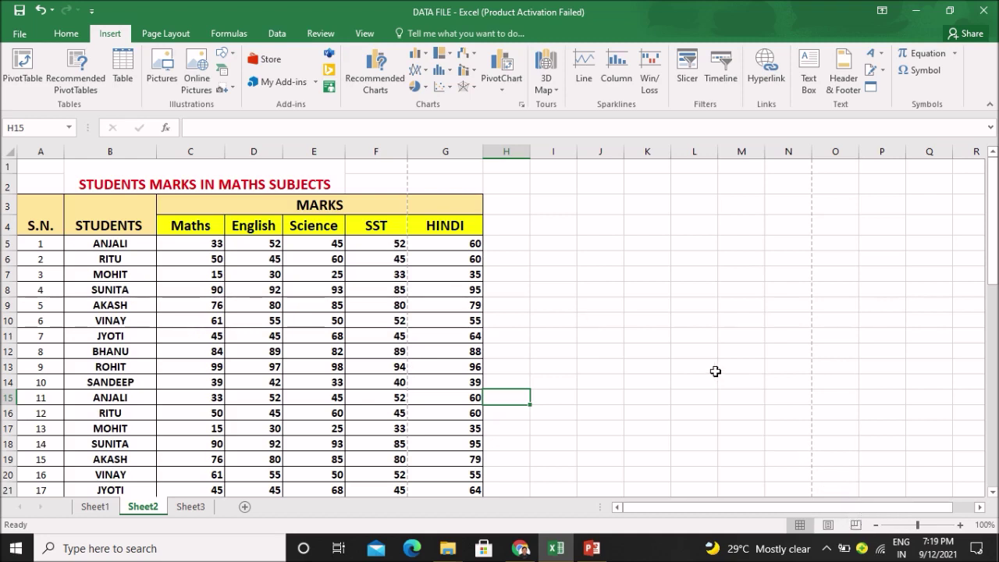
{"action": "scroll", "coordinate": [700, 367], "scroll_direction": "up", "scroll_amount": 2}
{"action": "scroll", "coordinate": [700, 367], "scroll_direction": "up", "scroll_amount": 1}
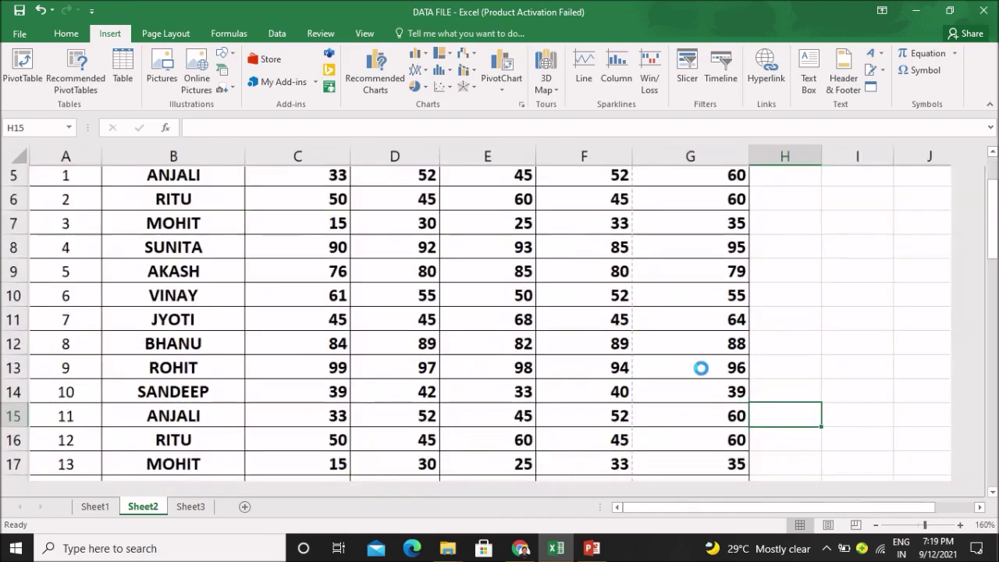
{"action": "scroll", "coordinate": [701, 368], "scroll_direction": "up", "scroll_amount": 1}
{"action": "scroll", "coordinate": [682, 307], "scroll_direction": "up", "scroll_amount": 1}
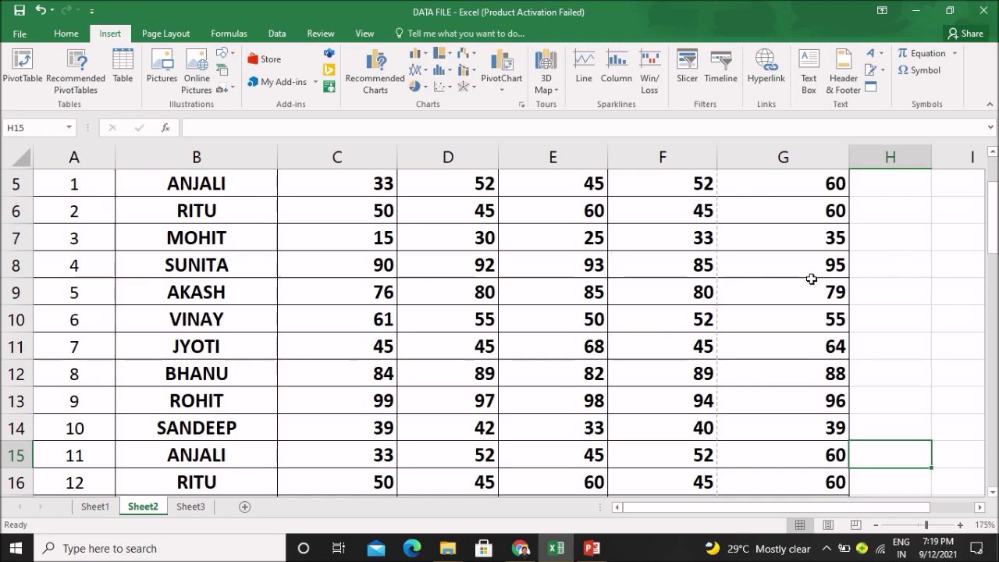
{"action": "scroll", "coordinate": [570, 308], "scroll_direction": "down", "scroll_amount": 3, "text": "ctrl"}
{"action": "scroll", "coordinate": [570, 308], "scroll_direction": "down", "scroll_amount": 1, "text": "ctrl"}
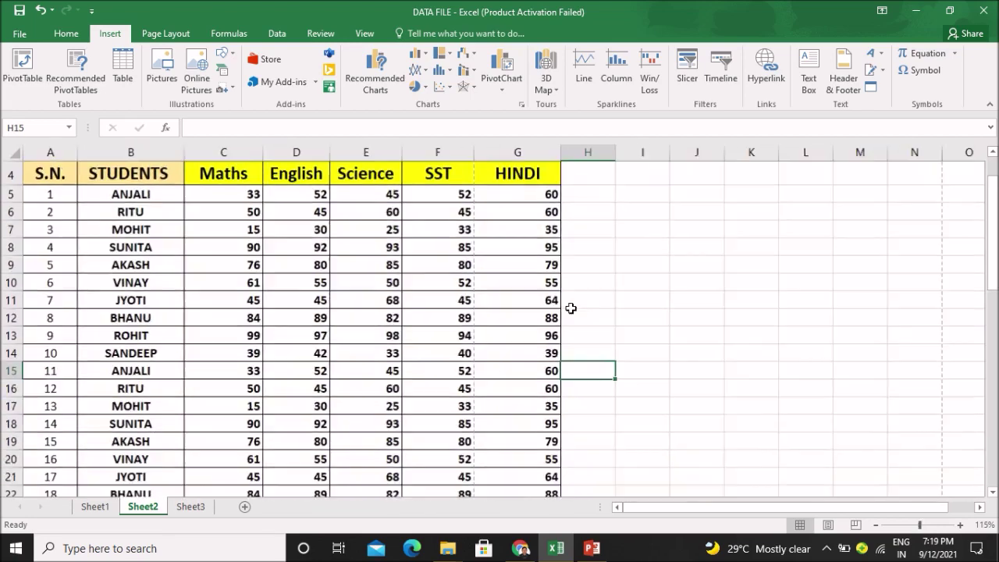
Select the empty cells J14:J18, then pick cell H6 beside the HINDI marks.
{"action": "left_click_drag", "start_coordinate": [695, 421], "coordinate": [702, 354], "text": "ctrl"}
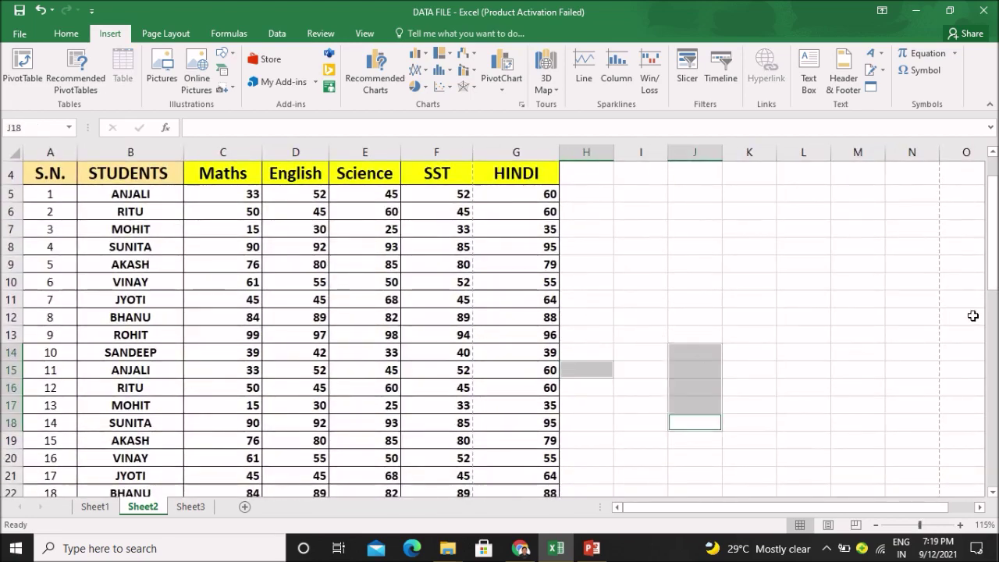
{"action": "left_click_drag", "start_coordinate": [991, 283], "coordinate": [988, 355]}
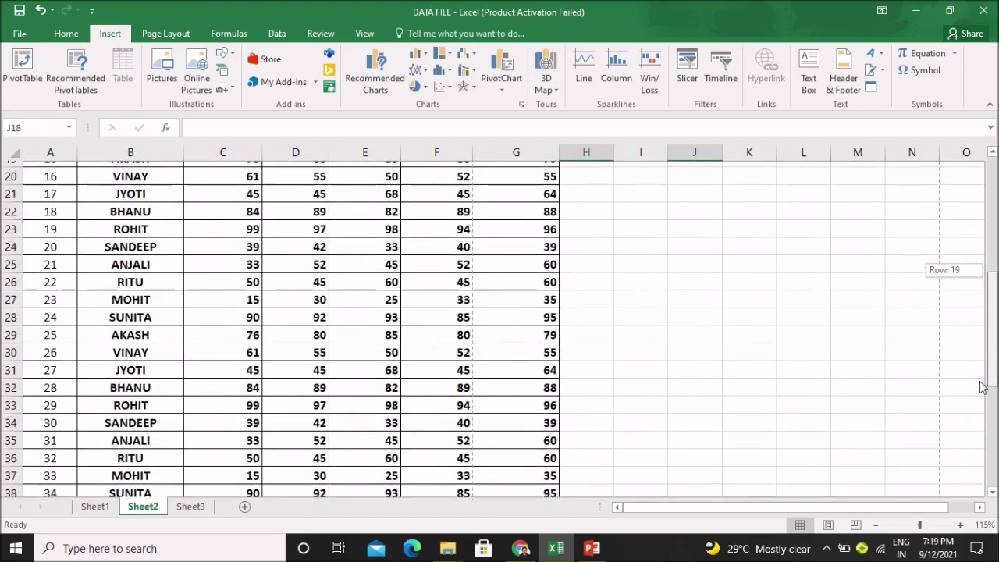
{"action": "left_click_drag", "start_coordinate": [988, 355], "coordinate": [987, 441]}
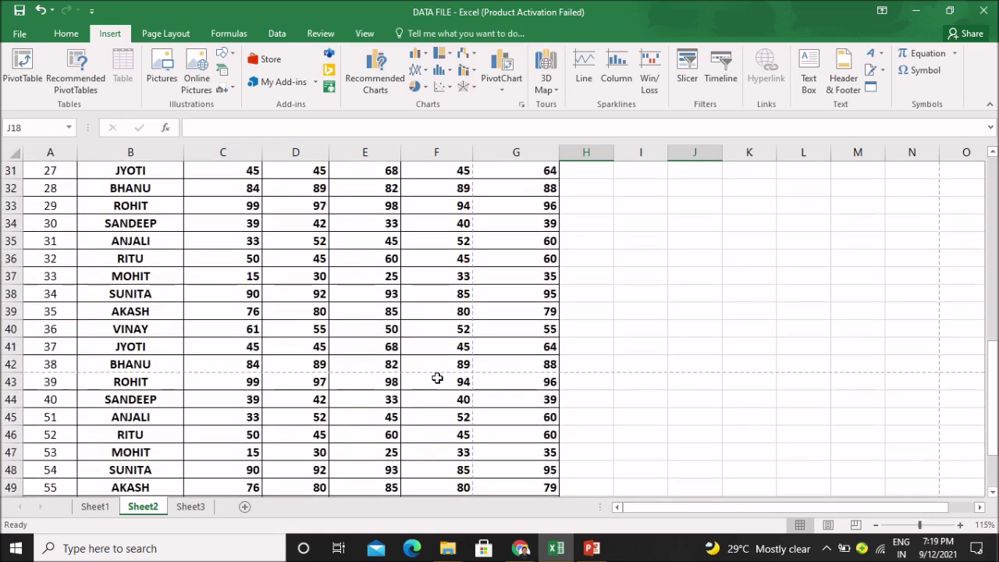
{"action": "scroll", "coordinate": [434, 378], "scroll_direction": "up", "scroll_amount": 1, "text": "ctrl"}
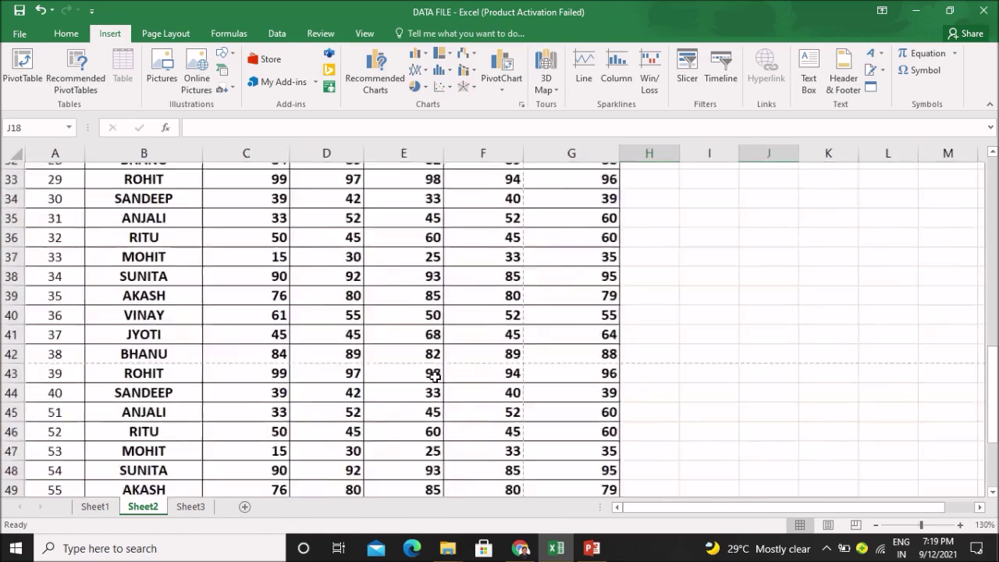
{"action": "scroll", "coordinate": [434, 378], "scroll_direction": "up", "scroll_amount": 1, "text": "ctrl"}
{"action": "scroll", "coordinate": [434, 377], "scroll_direction": "up", "scroll_amount": 1, "text": "ctrl"}
{"action": "scroll", "coordinate": [434, 378], "scroll_direction": "up", "scroll_amount": 1, "text": "ctrl"}
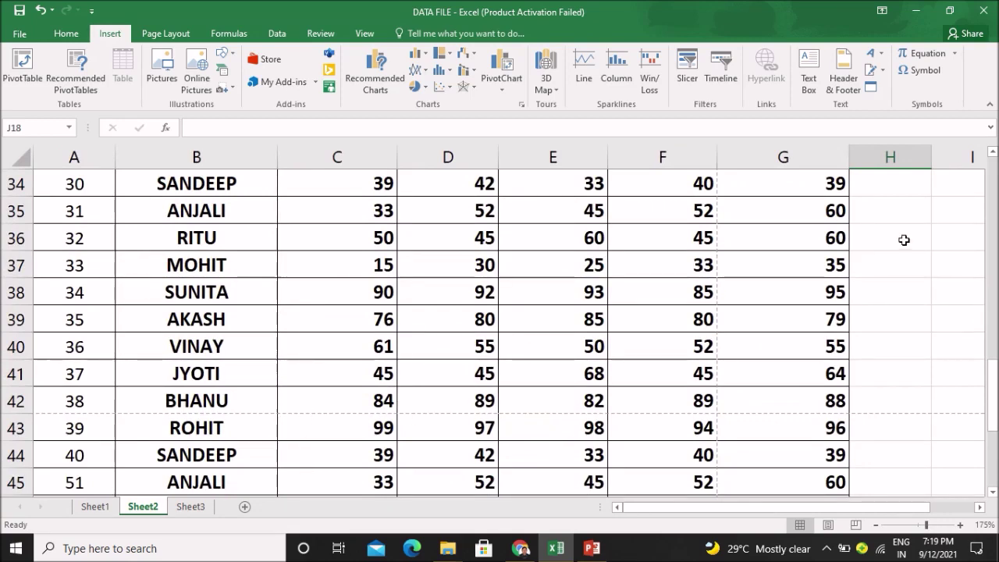
{"action": "mouse_move", "coordinate": [994, 396]}
{"action": "left_mouse_down"}
{"action": "mouse_move", "coordinate": [992, 223]}
{"action": "mouse_move", "coordinate": [992, 323]}
{"action": "left_mouse_up"}
{"action": "left_click_drag", "start_coordinate": [926, 524], "coordinate": [918, 528]}
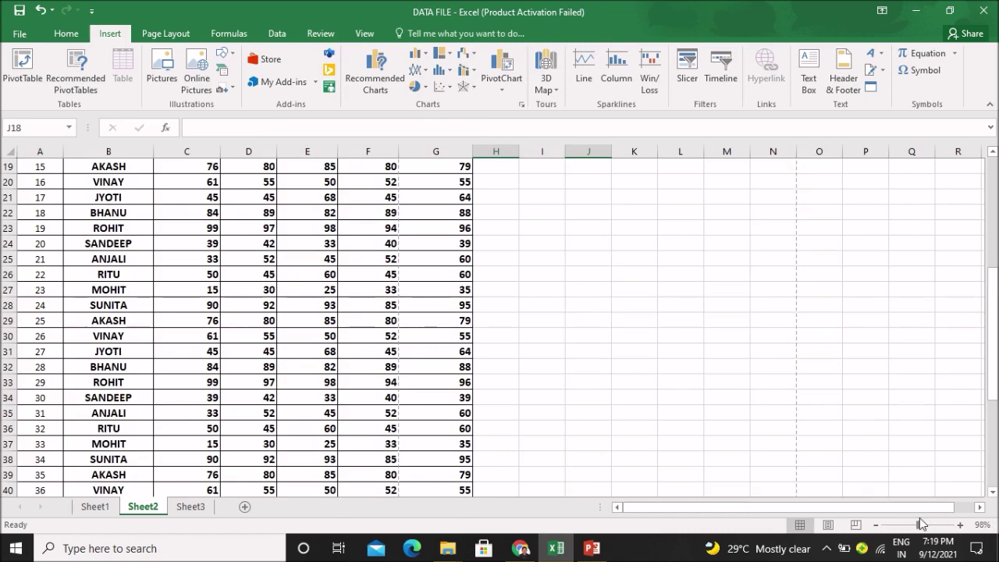
{"action": "scroll", "coordinate": [304, 287], "scroll_direction": "up", "scroll_amount": 3}
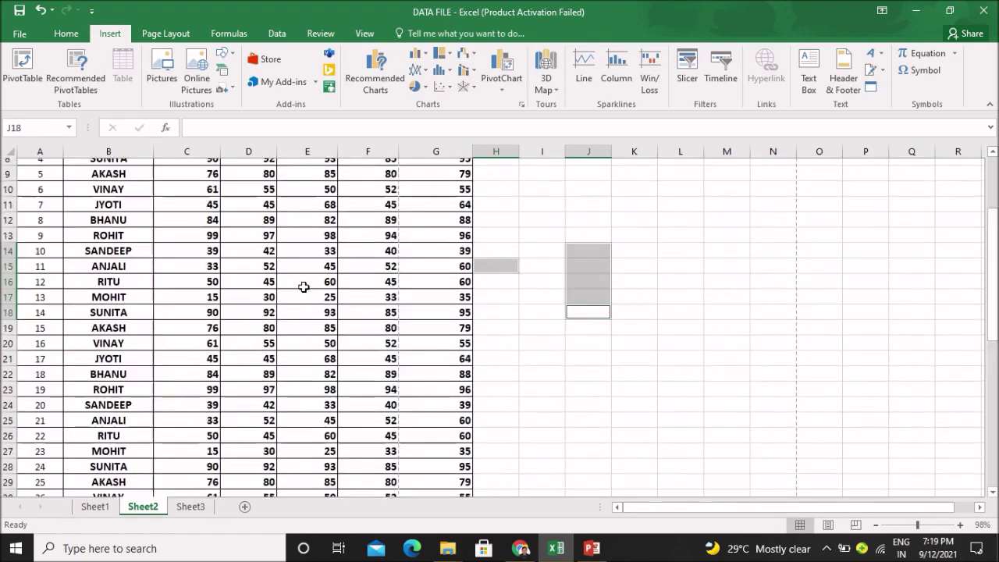
{"action": "scroll", "coordinate": [304, 287], "scroll_direction": "up", "scroll_amount": 1}
{"action": "scroll", "coordinate": [304, 287], "scroll_direction": "up", "scroll_amount": 2}
{"action": "scroll", "coordinate": [303, 287], "scroll_direction": "up", "scroll_amount": 1}
{"action": "left_click", "coordinate": [506, 256]}
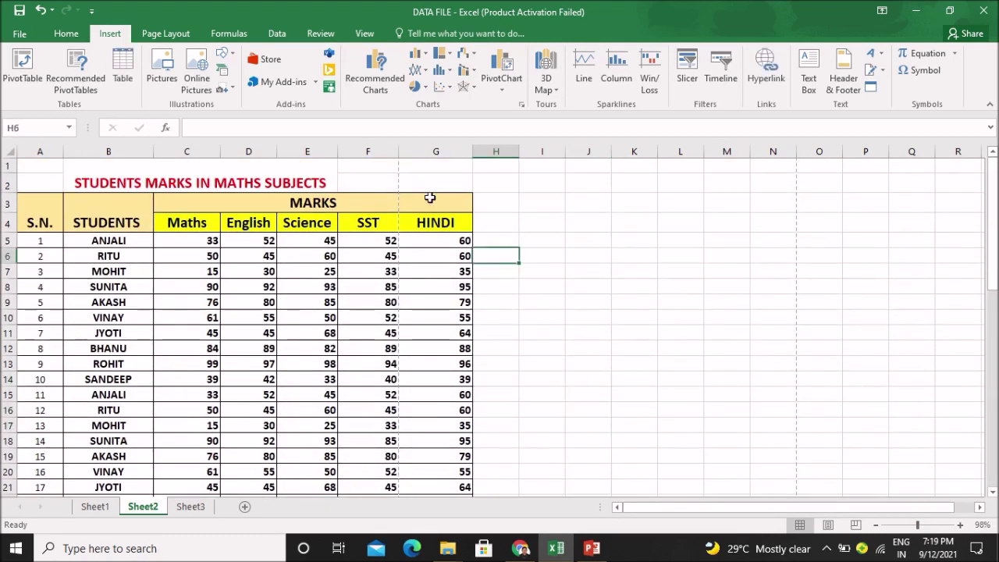
{"action": "left_click", "coordinate": [398, 152]}
Open File > Print, page through all four preview pages and back, then return.
{"action": "left_click", "coordinate": [22, 37]}
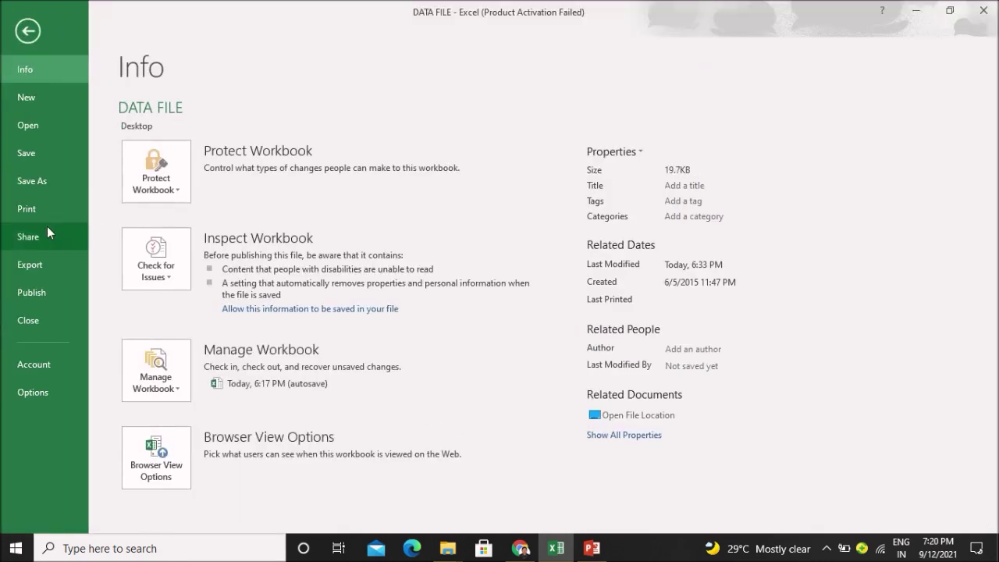
{"action": "left_click", "coordinate": [35, 211]}
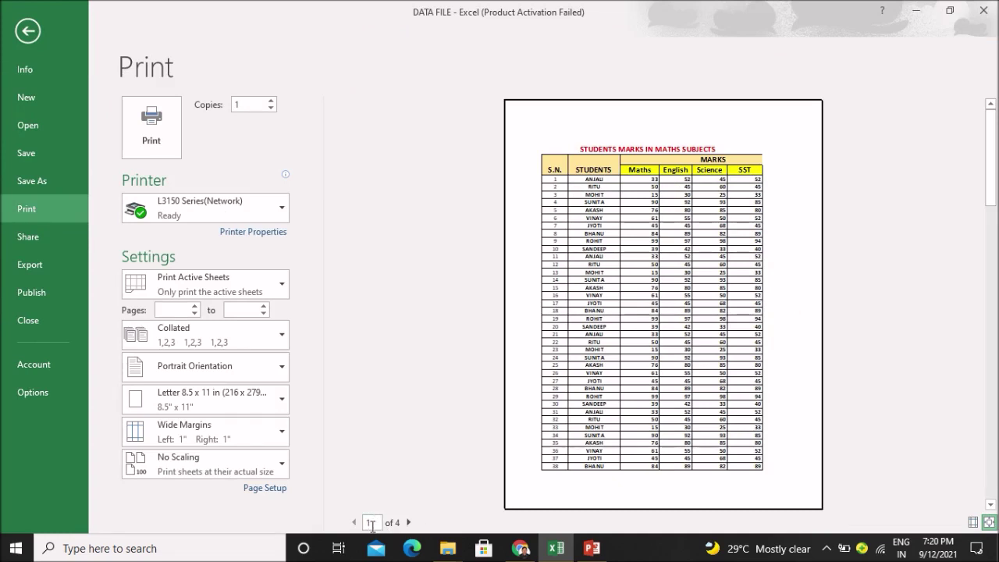
{"action": "left_click", "coordinate": [409, 521]}
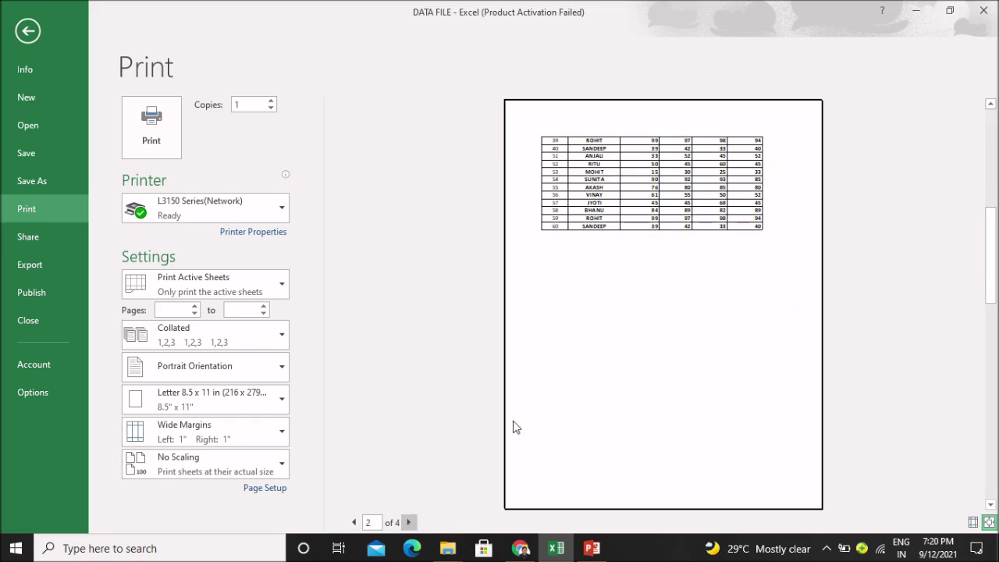
{"action": "left_click", "coordinate": [409, 522]}
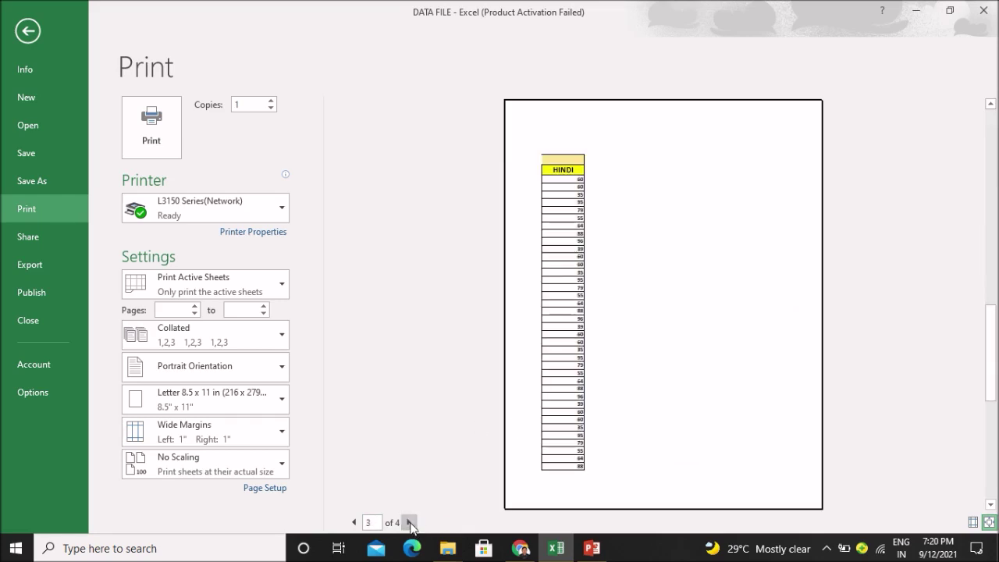
{"action": "left_click", "coordinate": [408, 522]}
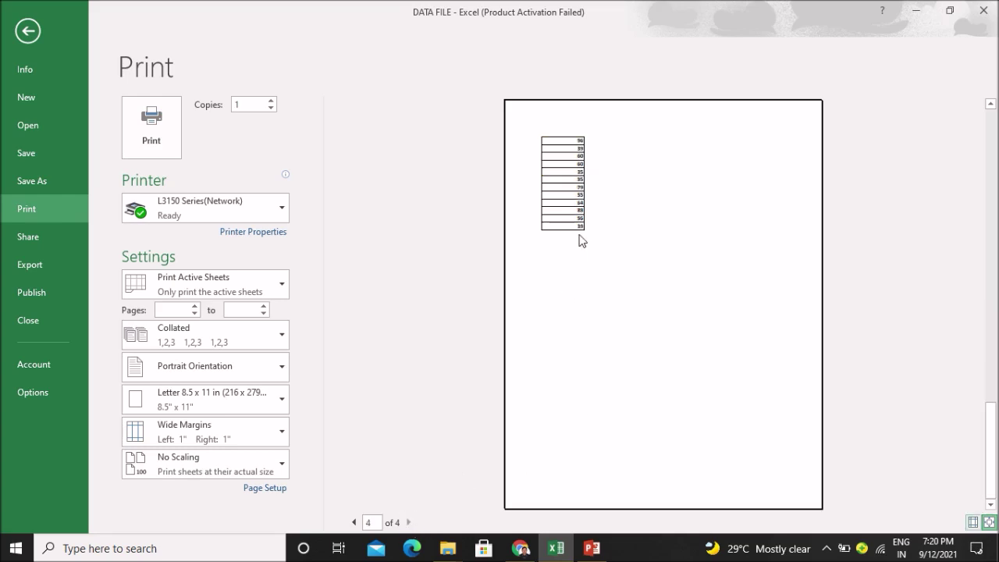
{"action": "left_click", "coordinate": [353, 521]}
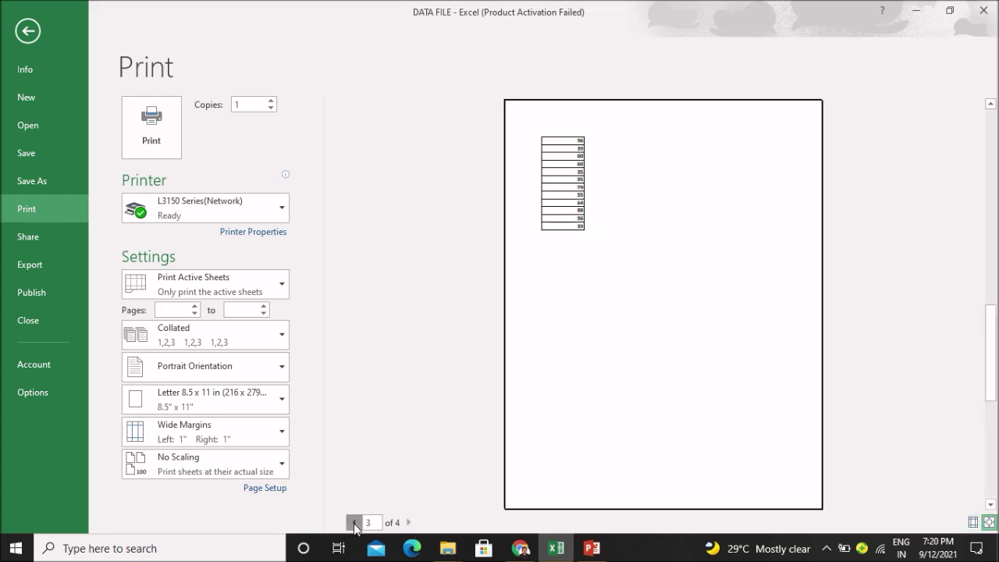
{"action": "left_click", "coordinate": [353, 522]}
{"action": "left_click", "coordinate": [353, 522]}
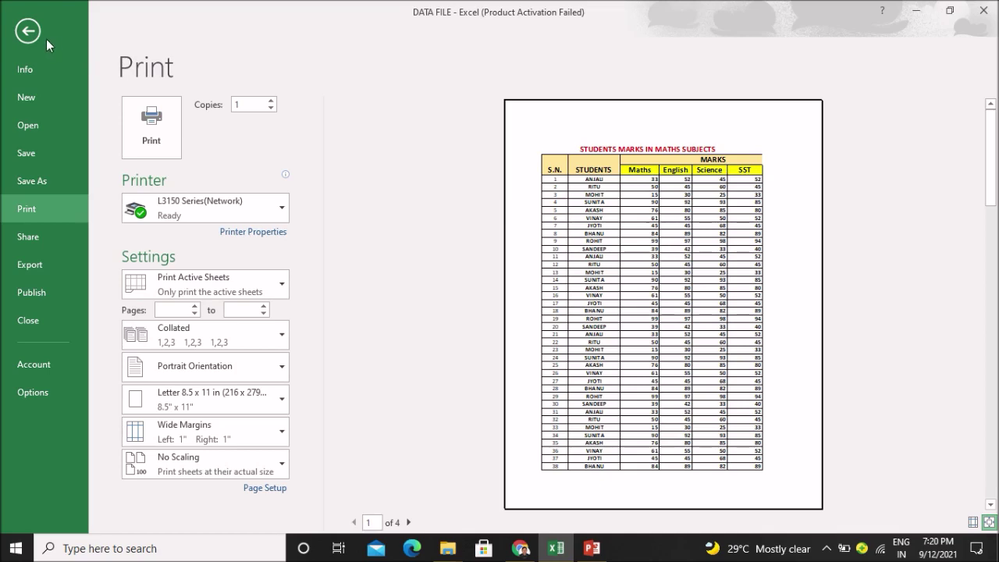
{"action": "left_click", "coordinate": [28, 31]}
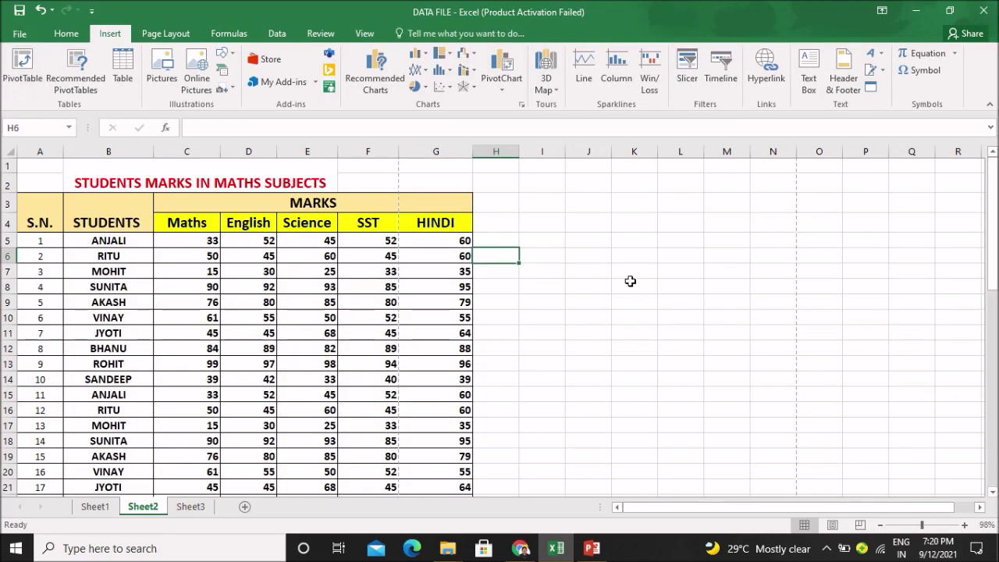
Check the width of column F and try narrowing column D.
{"action": "left_click", "coordinate": [601, 228]}
{"action": "left_click", "coordinate": [397, 152]}
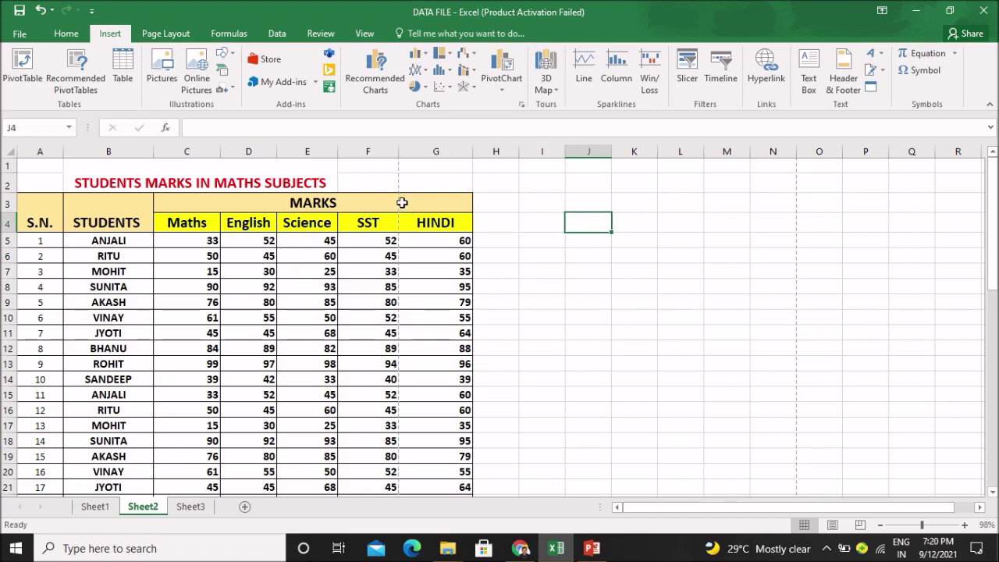
{"action": "mouse_move", "coordinate": [276, 150]}
{"action": "left_mouse_down"}
{"action": "mouse_move", "coordinate": [249, 148]}
{"action": "mouse_move", "coordinate": [278, 151]}
{"action": "left_mouse_up"}
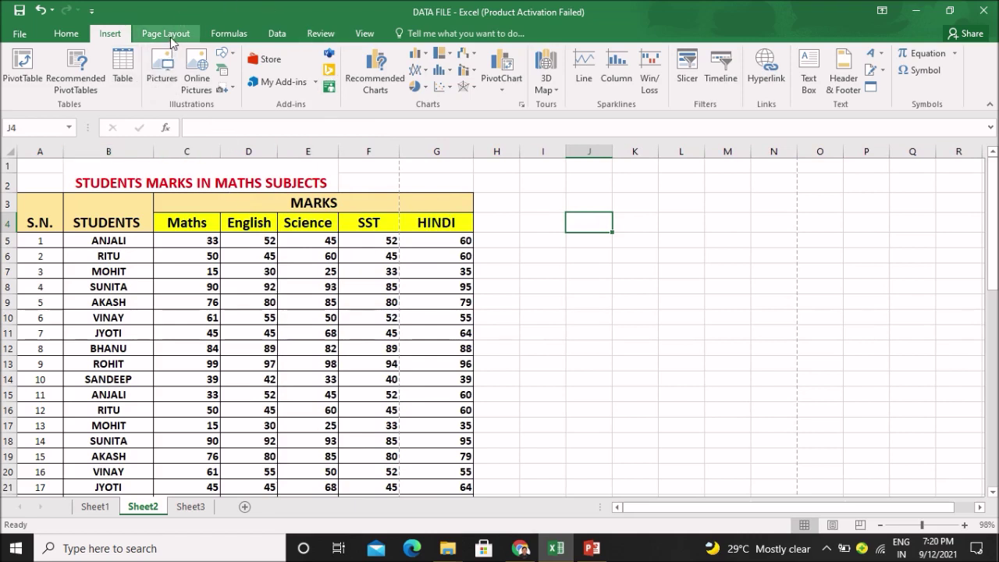
Apply the Narrow margins preset from the Page Layout tab.
{"action": "left_click", "coordinate": [173, 37]}
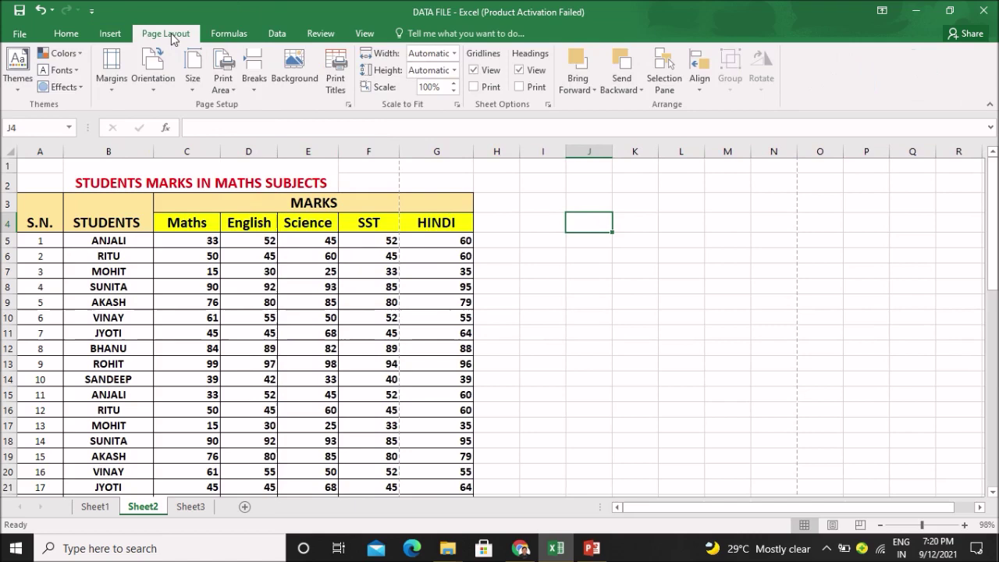
{"action": "left_click", "coordinate": [112, 82]}
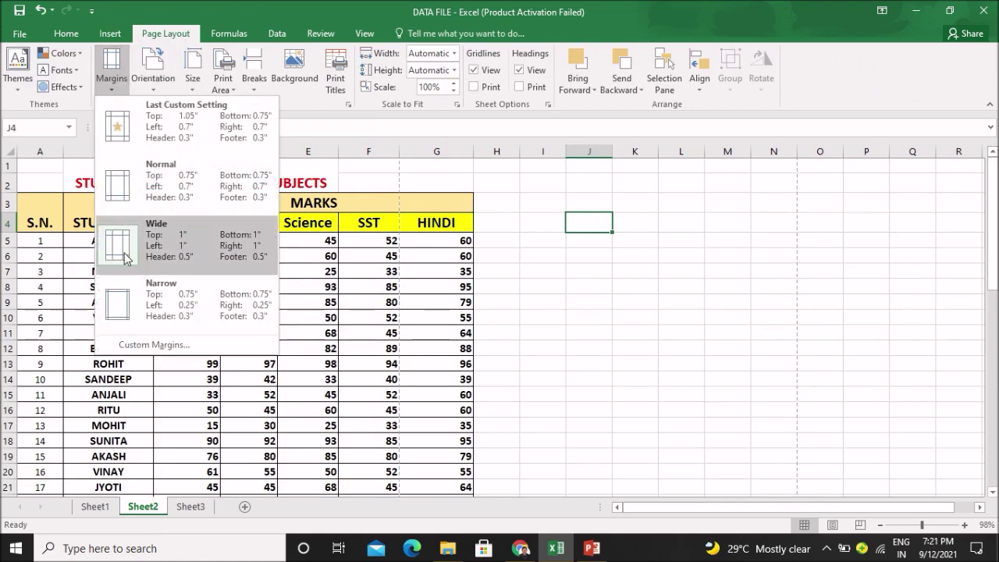
{"action": "left_click", "coordinate": [121, 302]}
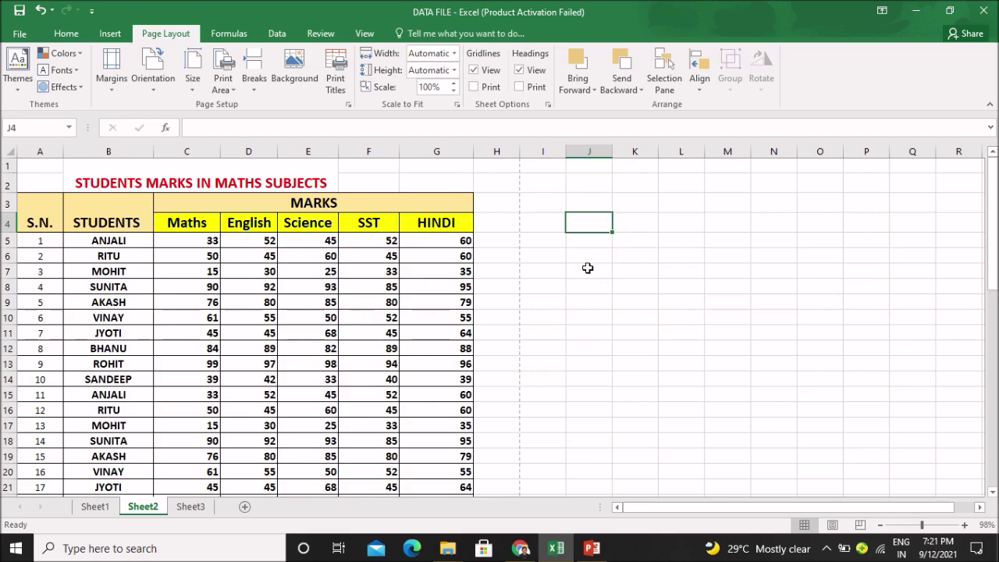
{"action": "left_click_drag", "start_coordinate": [993, 196], "coordinate": [970, 420]}
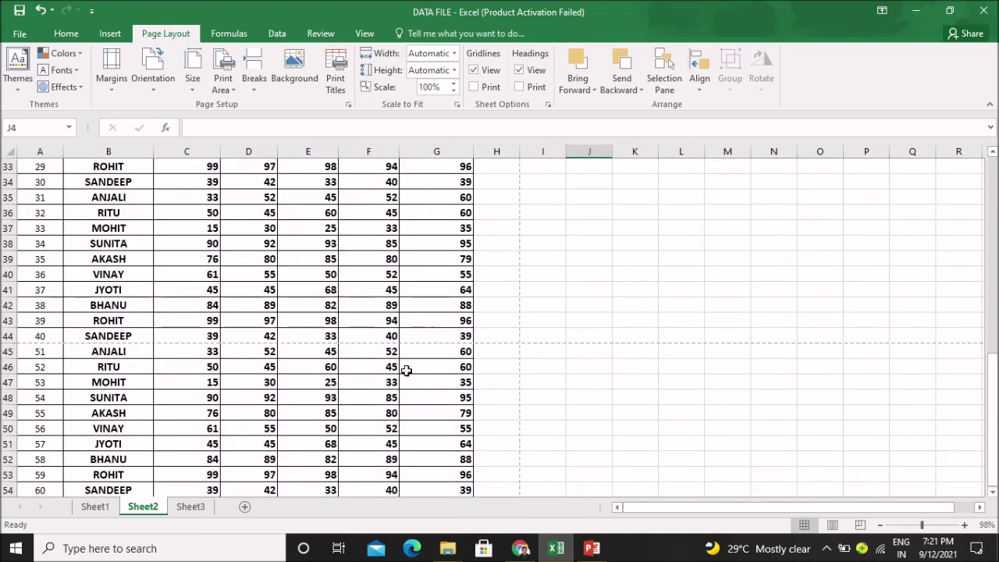
Open File > Print and view page 2, then page 1, of the two-page printout.
{"action": "left_click", "coordinate": [21, 35]}
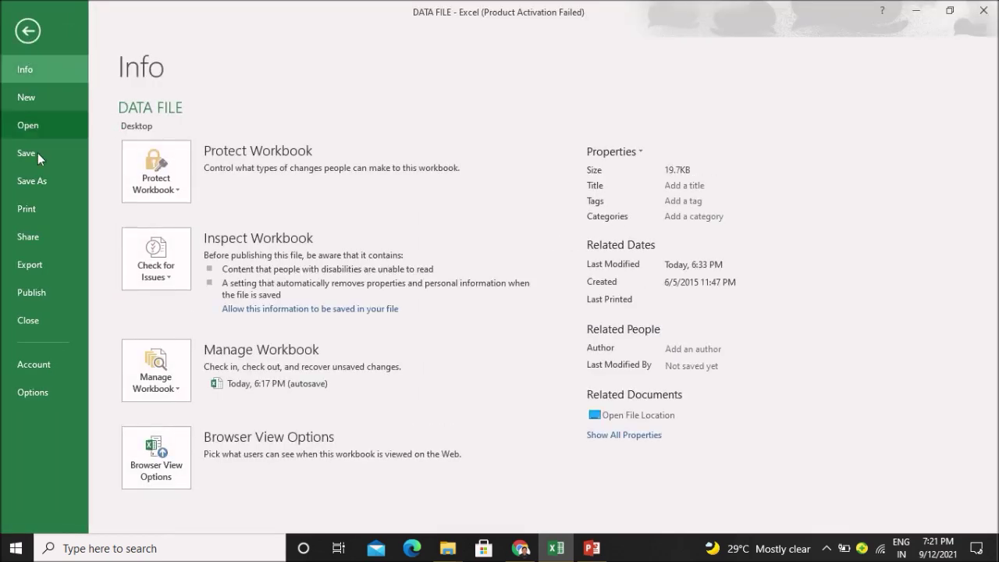
{"action": "left_click", "coordinate": [28, 210]}
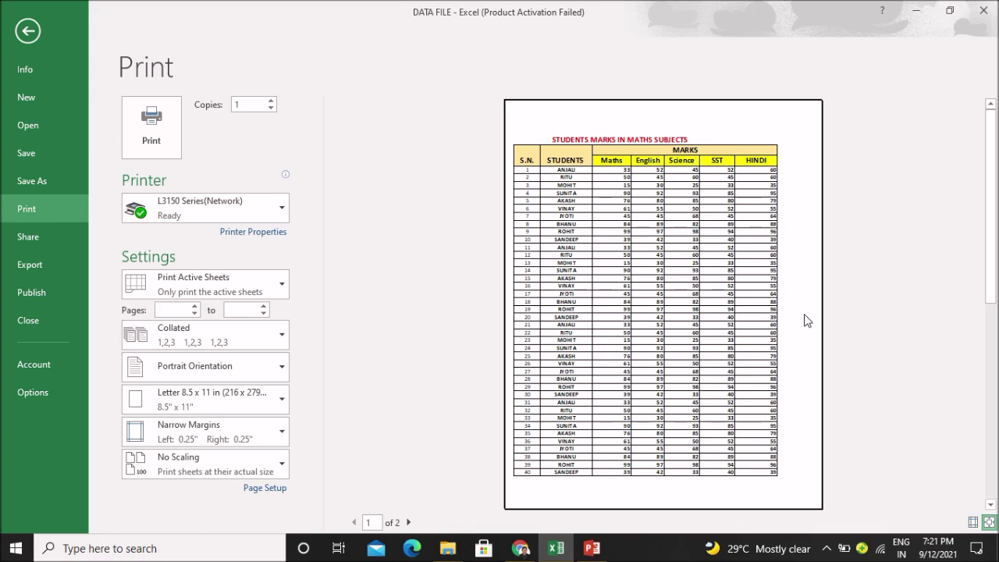
{"action": "left_click", "coordinate": [409, 522]}
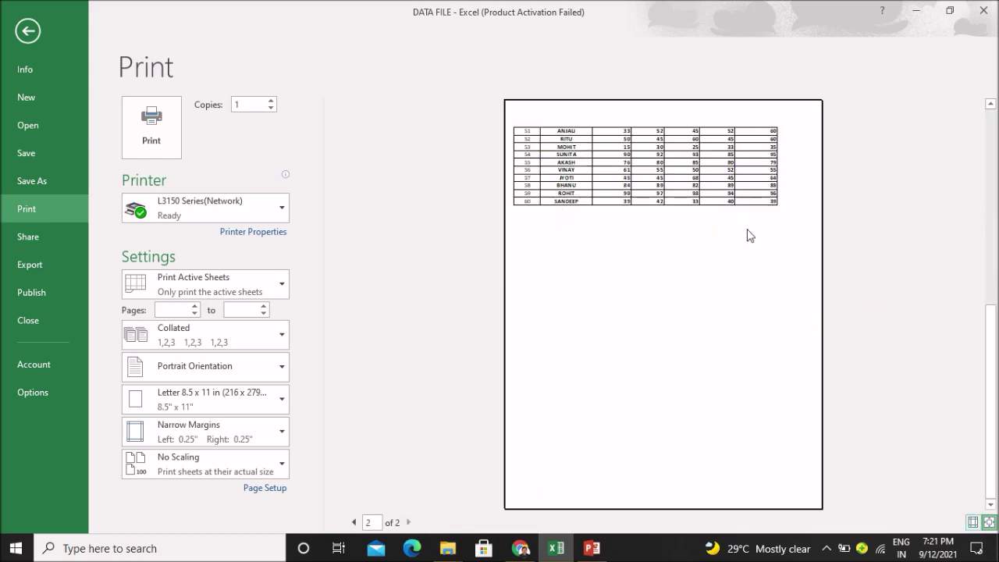
{"action": "left_click", "coordinate": [353, 522]}
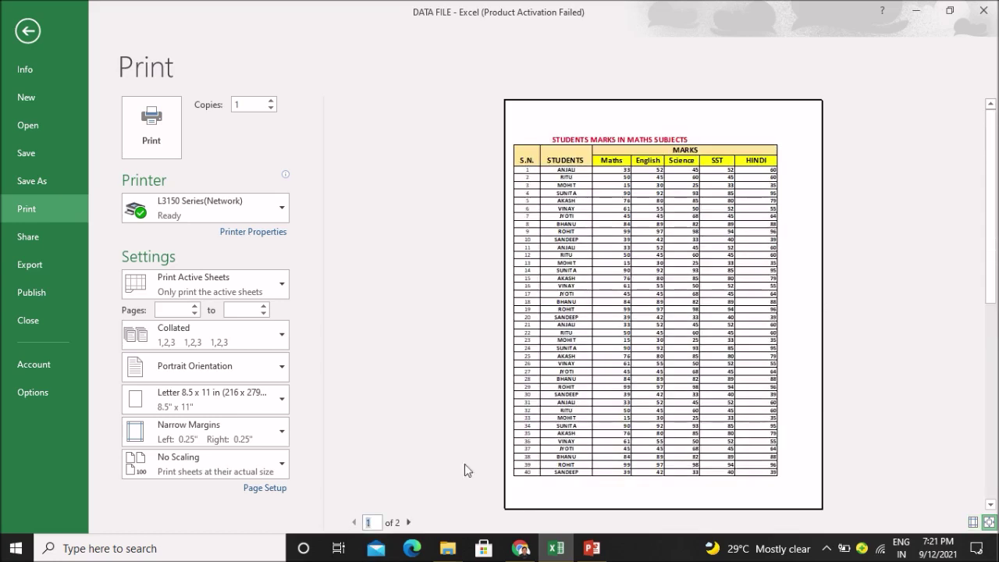
{"action": "left_click", "coordinate": [973, 523]}
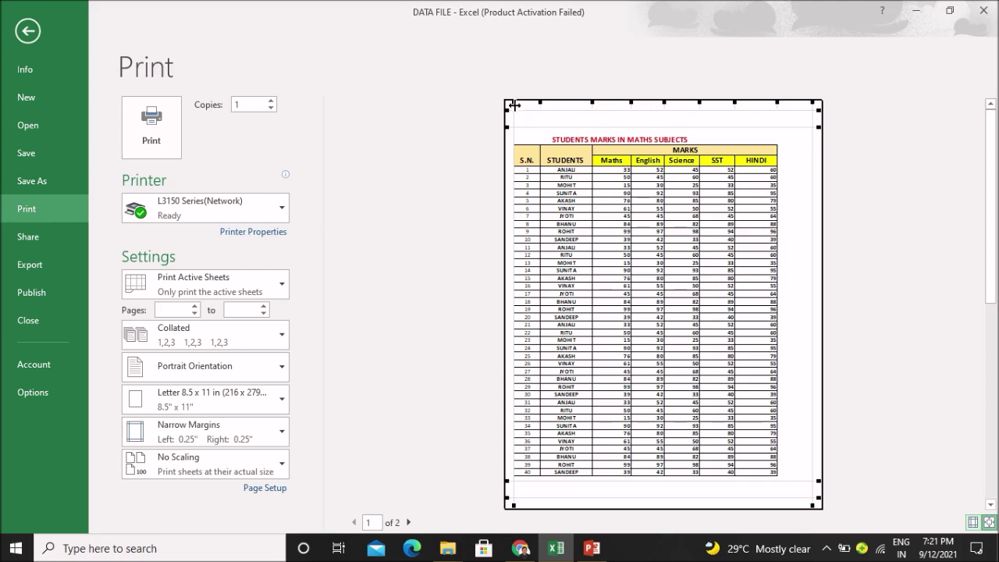
Drag the preview's left margin line to 0.65 inches, then close print preview.
{"action": "left_click_drag", "start_coordinate": [514, 102], "coordinate": [523, 108]}
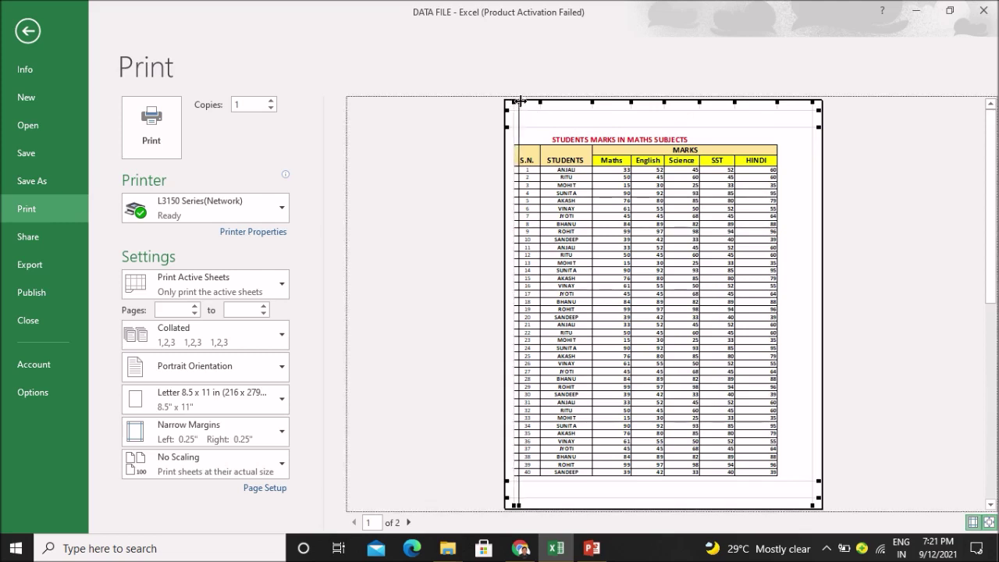
{"action": "left_click_drag", "start_coordinate": [523, 108], "coordinate": [521, 104]}
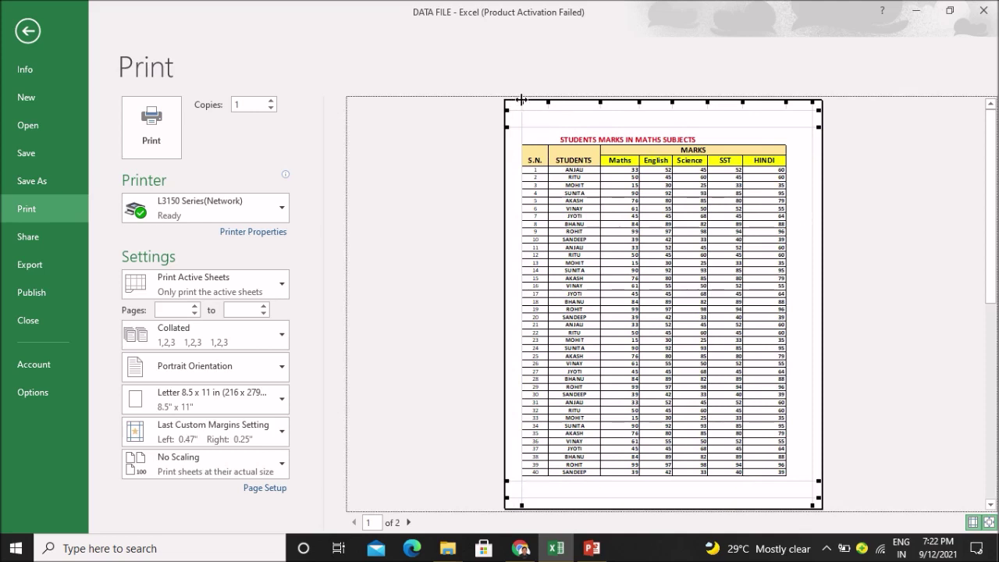
{"action": "left_click_drag", "start_coordinate": [521, 102], "coordinate": [528, 102]}
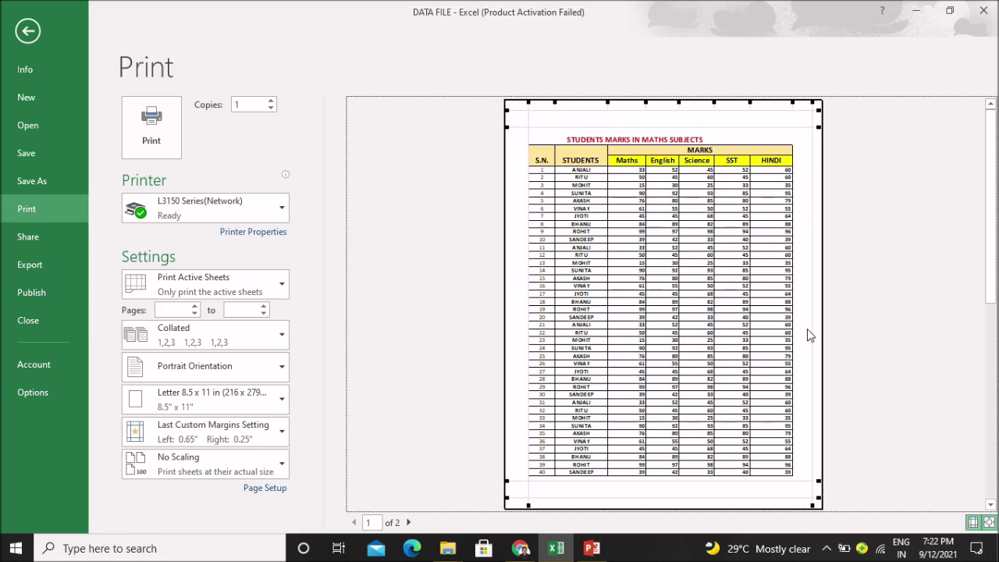
{"action": "left_click", "coordinate": [27, 33]}
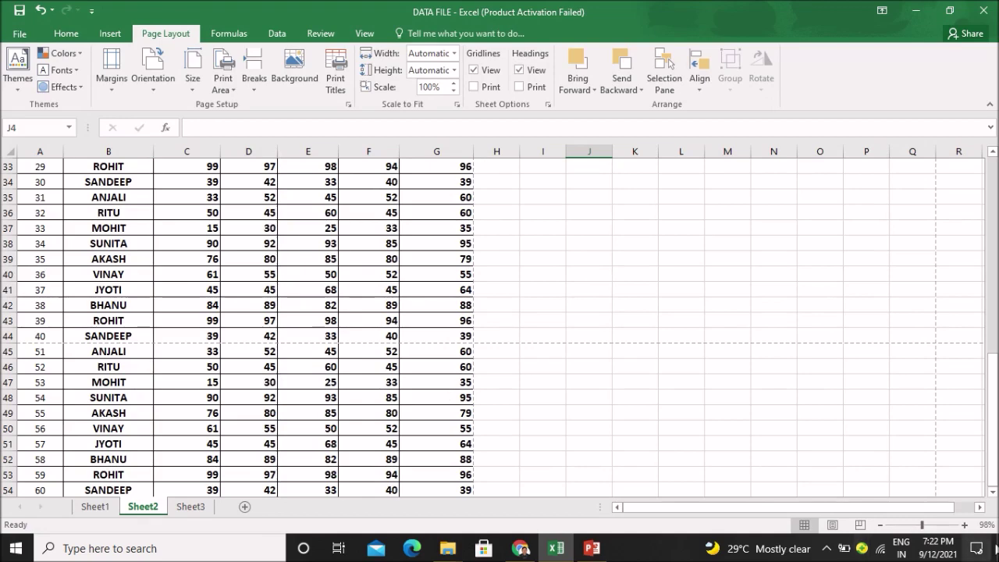
{"action": "left_click", "coordinate": [910, 525]}
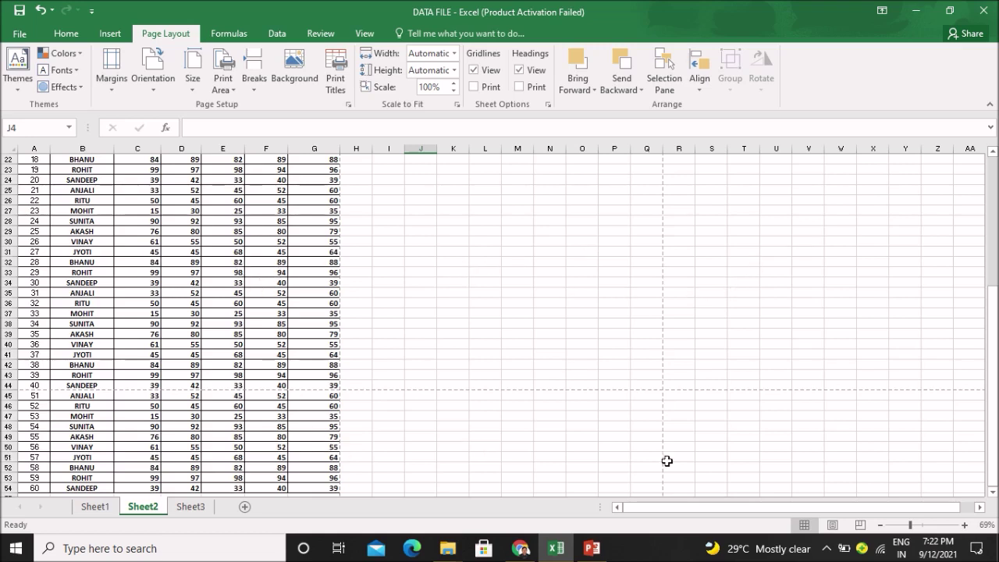
{"action": "mouse_move", "coordinate": [688, 506]}
{"action": "left_mouse_down"}
{"action": "mouse_move", "coordinate": [748, 508]}
{"action": "mouse_move", "coordinate": [687, 510]}
{"action": "left_mouse_up"}
{"action": "left_click", "coordinate": [923, 527]}
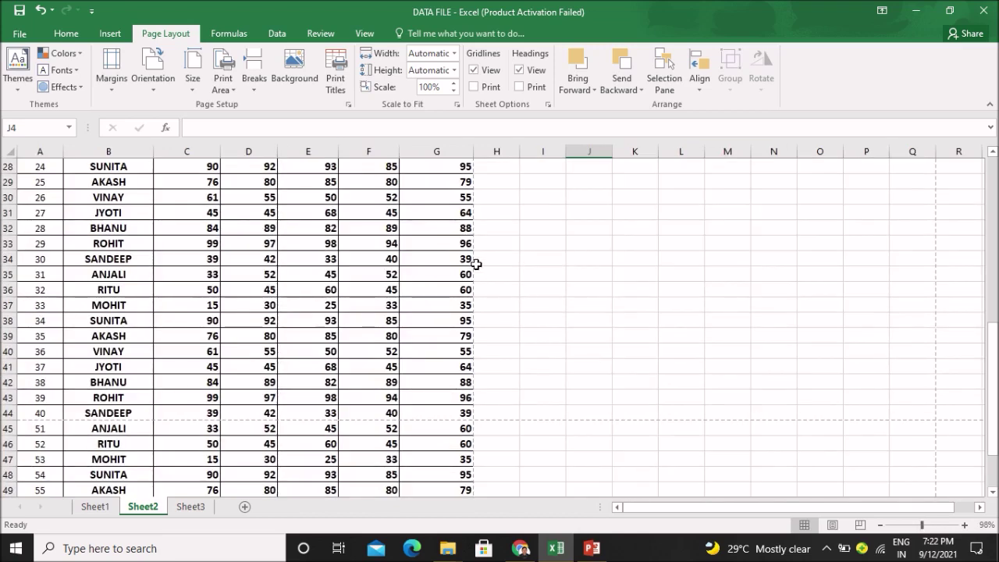
{"action": "scroll", "coordinate": [493, 299], "scroll_direction": "up", "scroll_amount": 3}
{"action": "scroll", "coordinate": [400, 220], "scroll_direction": "up", "scroll_amount": 1}
{"action": "scroll", "coordinate": [400, 220], "scroll_direction": "up", "scroll_amount": 5}
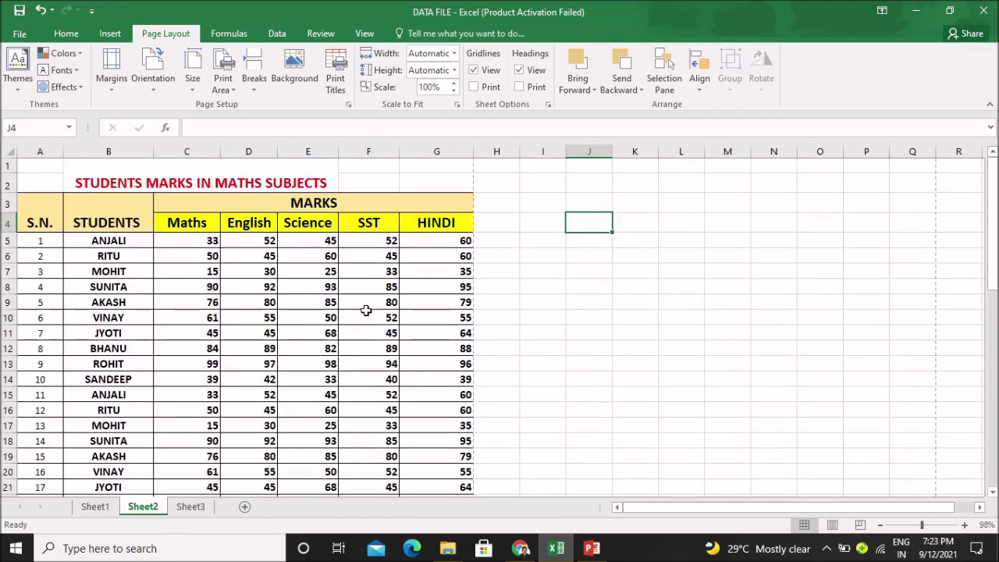
Open Custom Margins, glance at the Page tab, then return to the Margins values.
{"action": "left_click", "coordinate": [111, 86]}
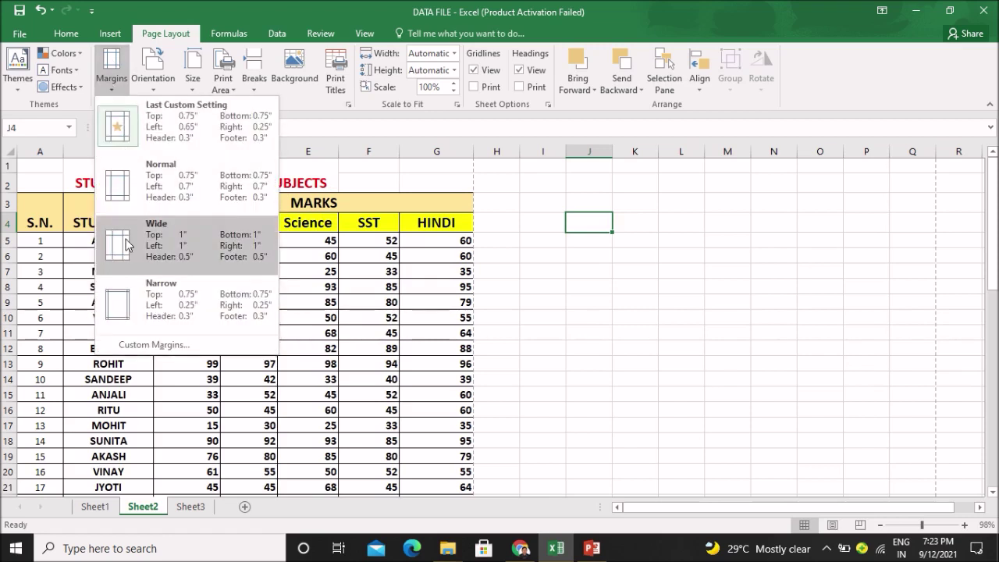
{"action": "left_click", "coordinate": [151, 348]}
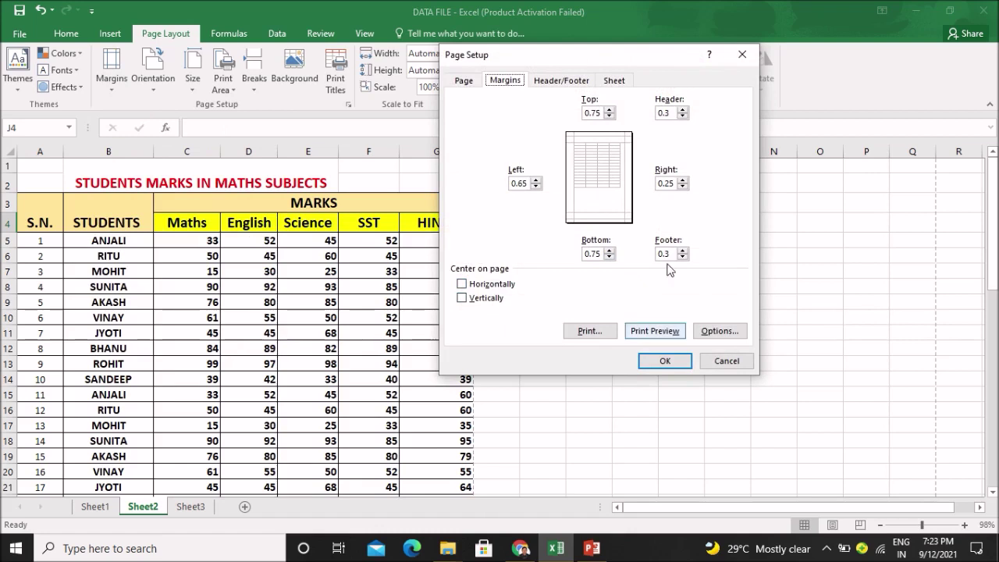
{"action": "left_click", "coordinate": [471, 82]}
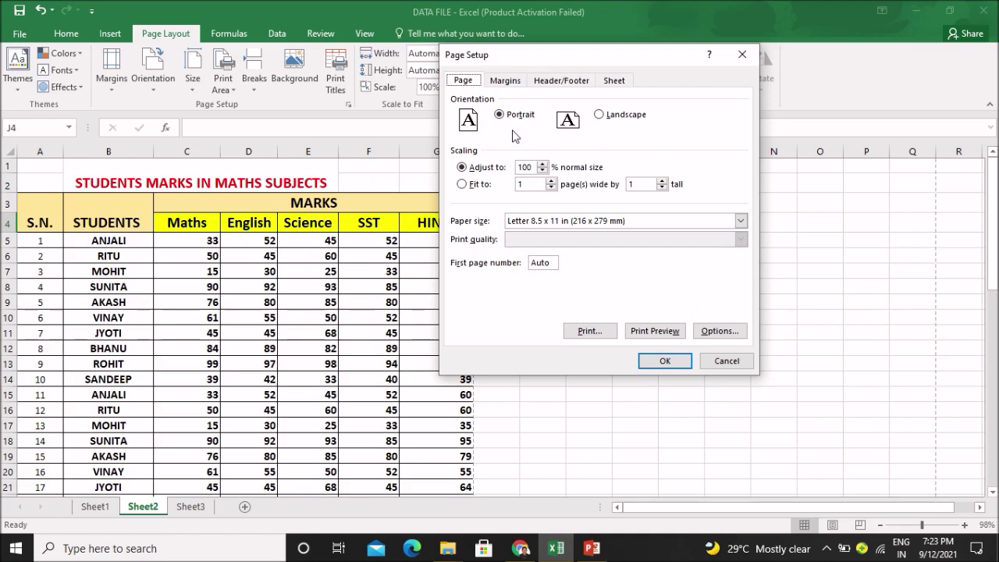
{"action": "left_click", "coordinate": [506, 83]}
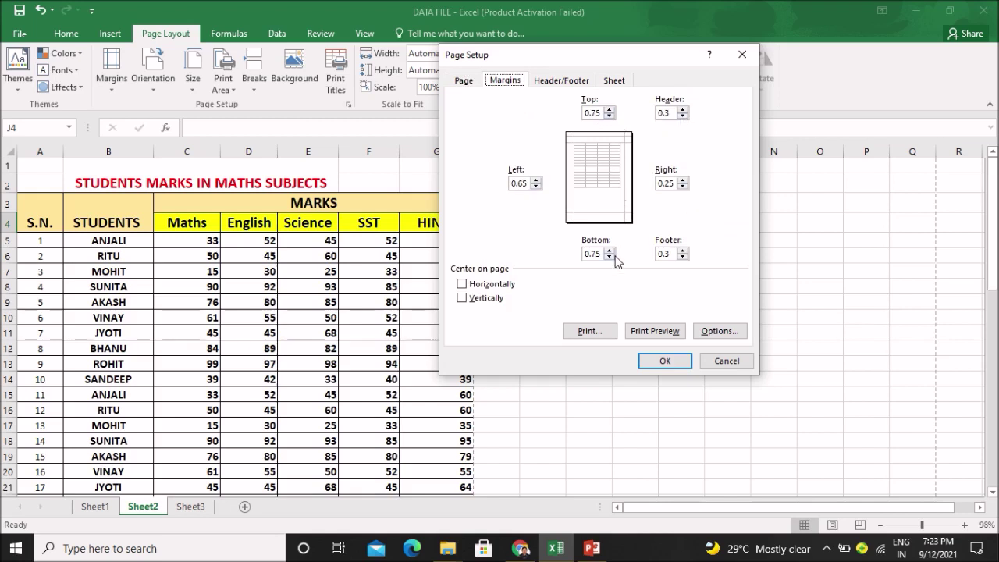
Look through the Header/Footer, Sheet and Page tabs, then close Page Setup unchanged.
{"action": "left_click", "coordinate": [609, 116]}
{"action": "left_click", "coordinate": [562, 81]}
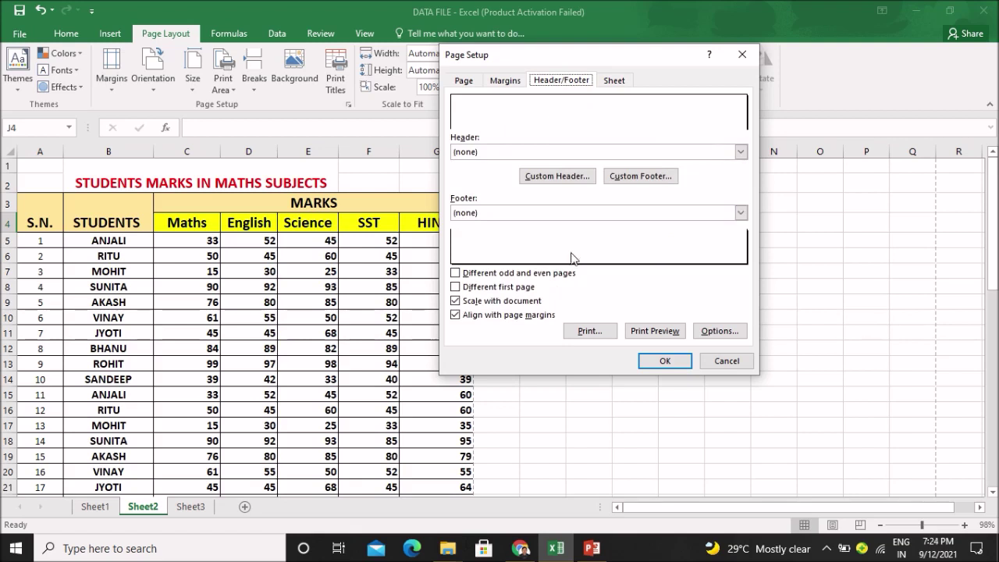
{"action": "left_click", "coordinate": [613, 84]}
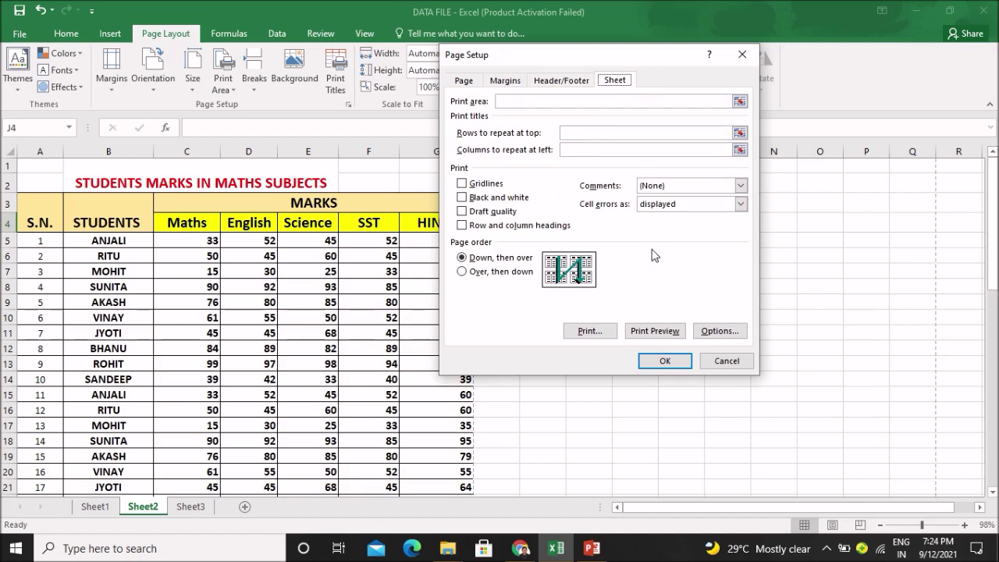
{"action": "left_click", "coordinate": [463, 82]}
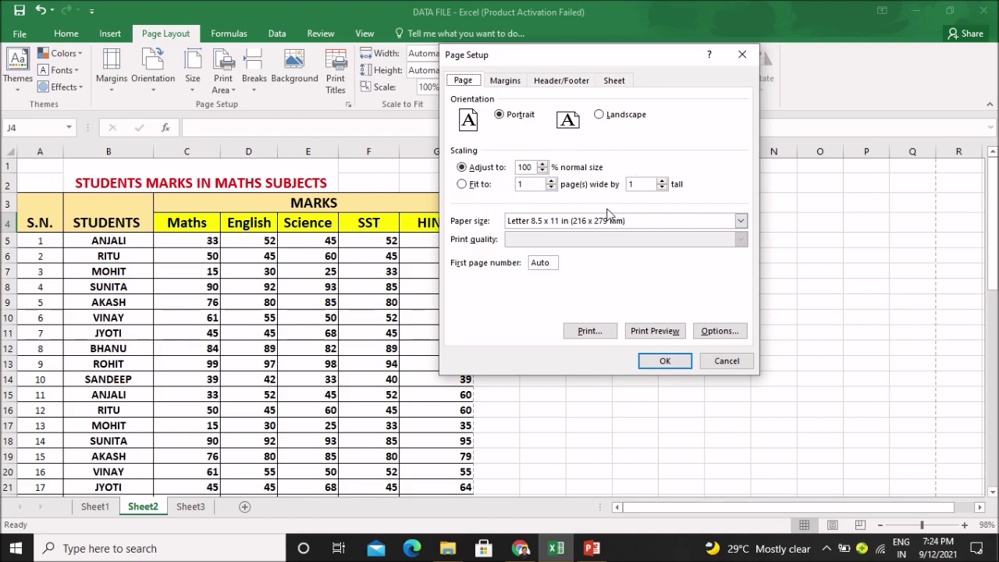
{"action": "left_click", "coordinate": [741, 54]}
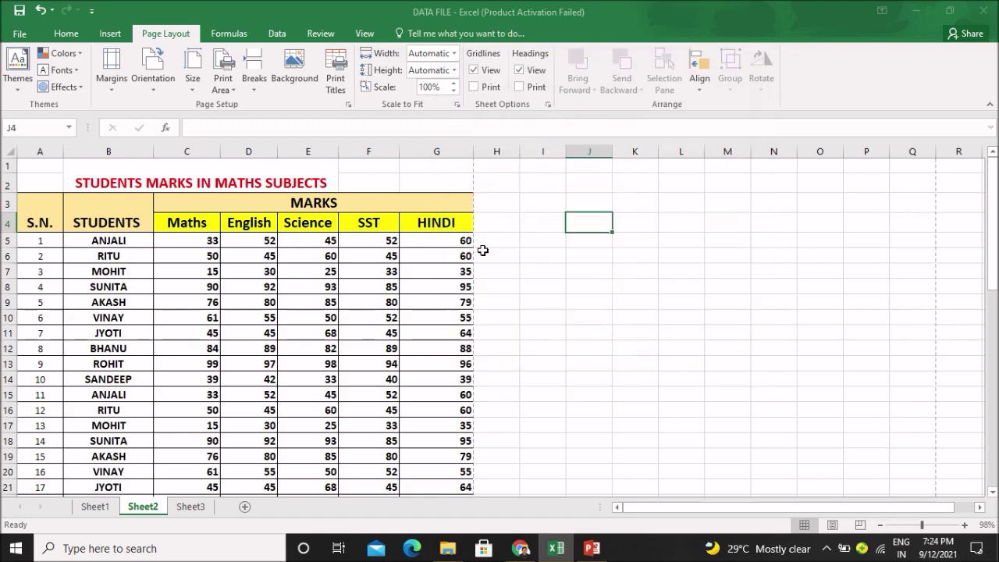
Undo the recent changes thirteen times, zoom to 84%, and widen column E (Science).
{"action": "left_click", "coordinate": [41, 12]}
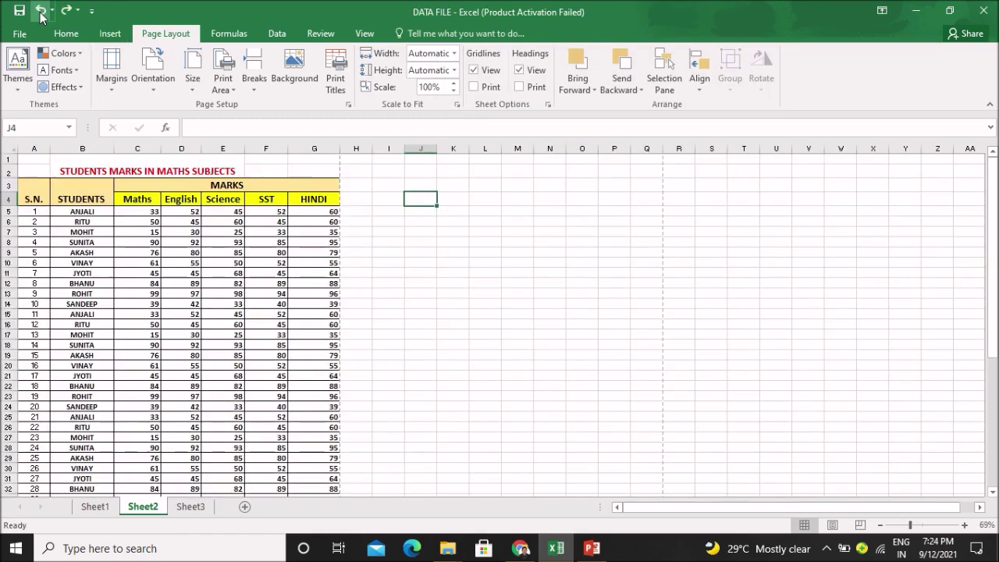
{"action": "left_click", "coordinate": [41, 13]}
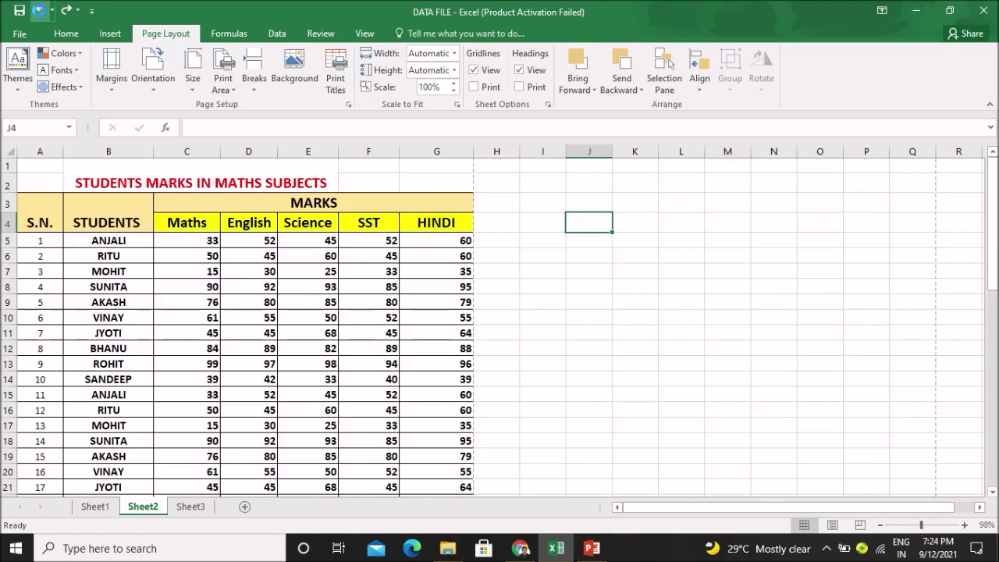
{"action": "left_click", "coordinate": [41, 13]}
{"action": "left_click", "coordinate": [40, 13]}
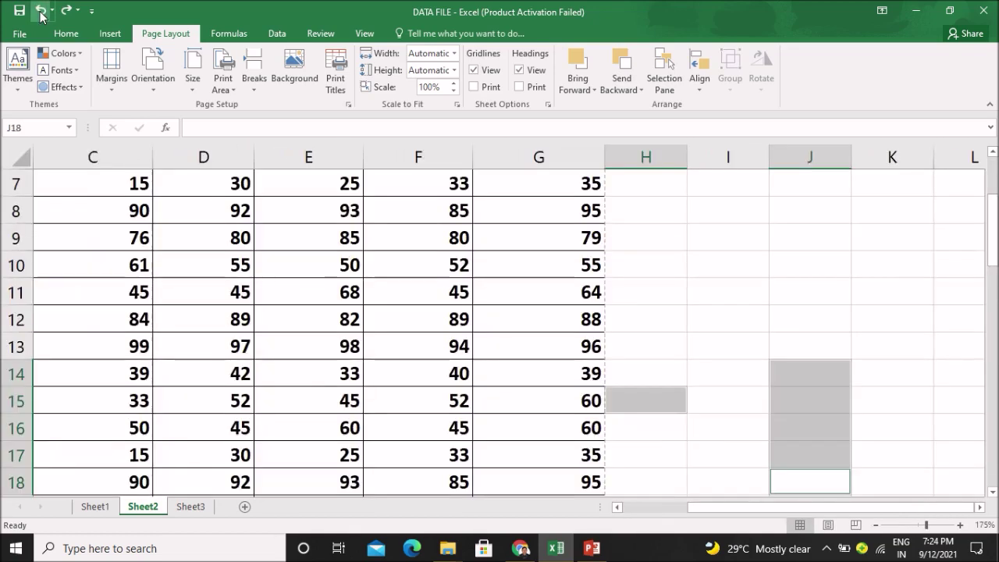
{"action": "left_click", "coordinate": [41, 13]}
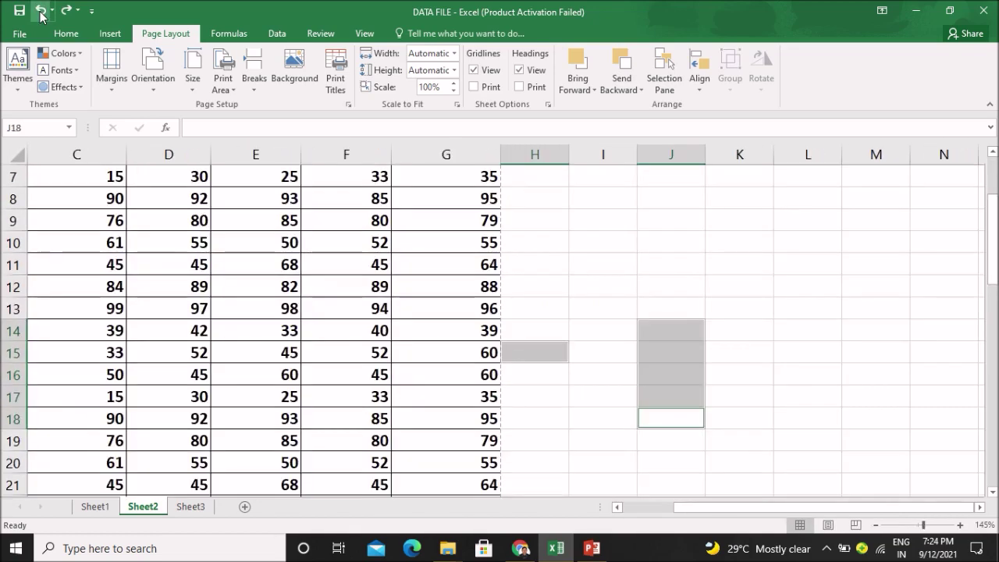
{"action": "left_click", "coordinate": [41, 13]}
{"action": "left_click", "coordinate": [40, 13]}
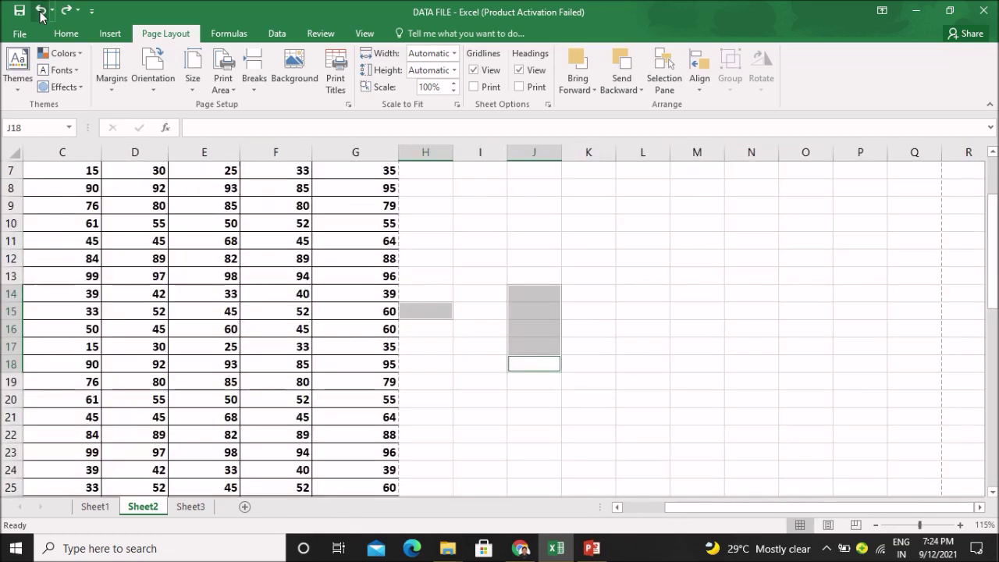
{"action": "left_click", "coordinate": [40, 13]}
{"action": "left_click", "coordinate": [40, 14]}
{"action": "left_click", "coordinate": [41, 13]}
{"action": "left_click", "coordinate": [40, 14]}
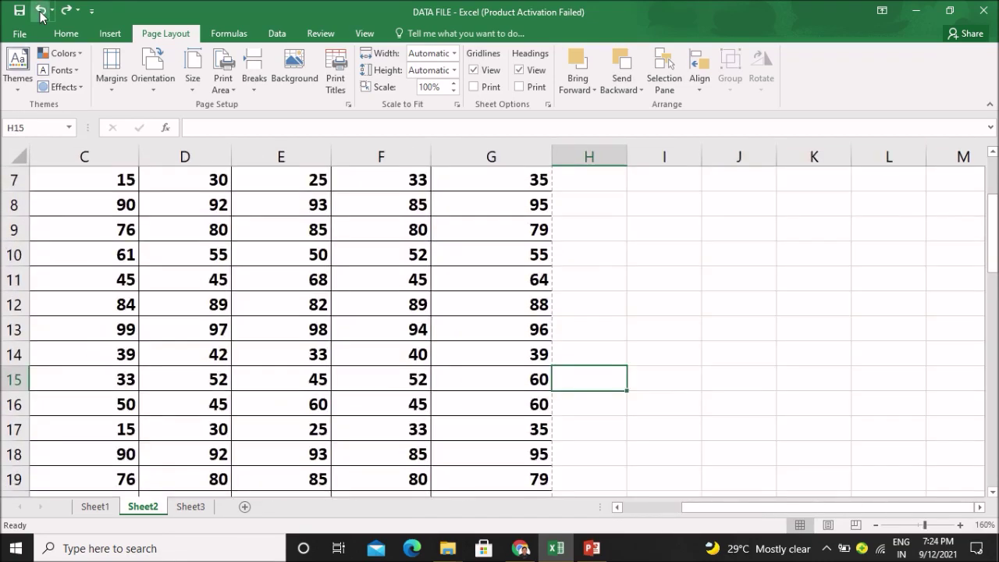
{"action": "left_click", "coordinate": [40, 13]}
{"action": "left_click", "coordinate": [41, 13]}
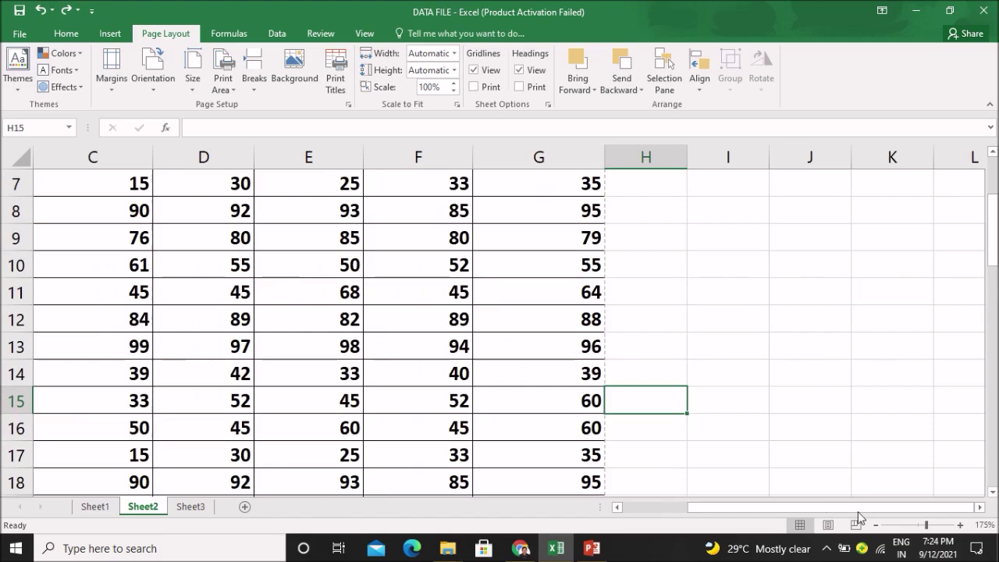
{"action": "left_click", "coordinate": [910, 525]}
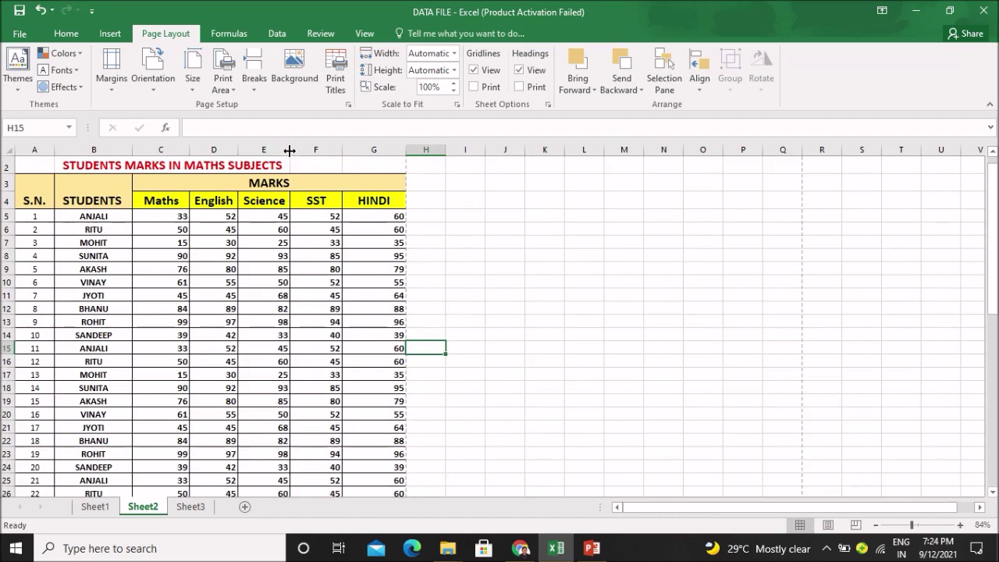
{"action": "left_click_drag", "start_coordinate": [290, 150], "coordinate": [375, 150]}
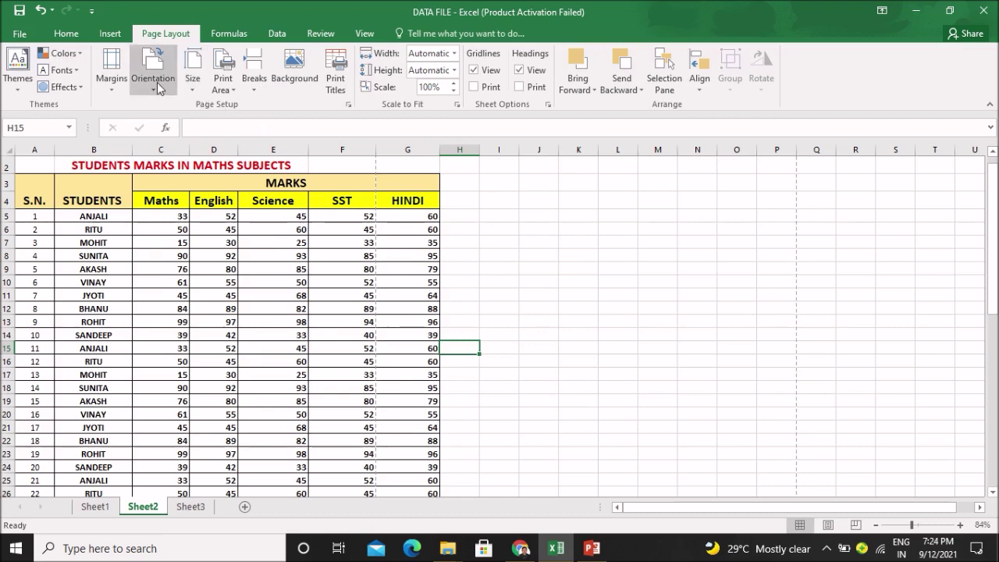
Set Page Setup scaling to fit the sheet to 1 page wide by 1 tall.
{"action": "left_click", "coordinate": [112, 86]}
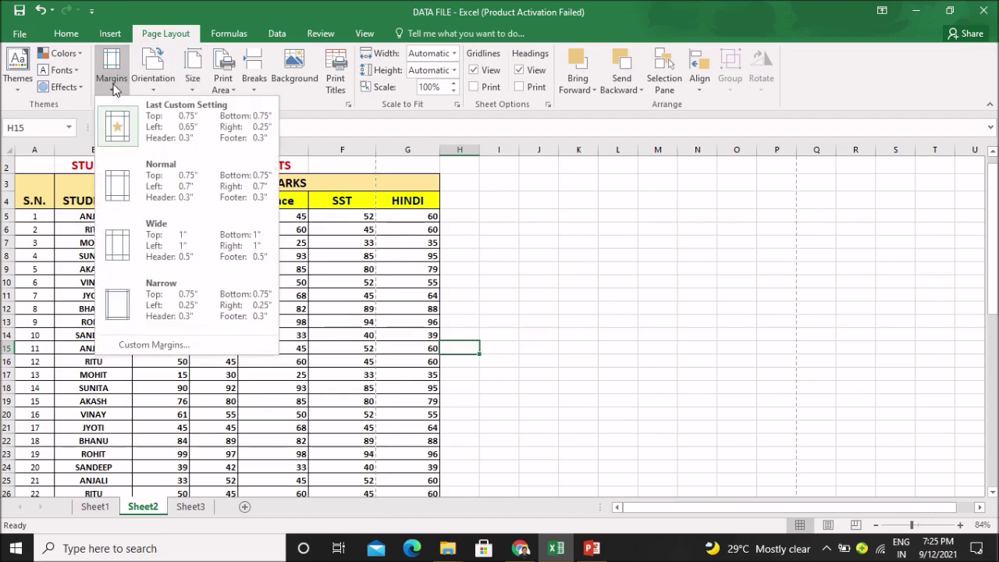
{"action": "left_click", "coordinate": [167, 346]}
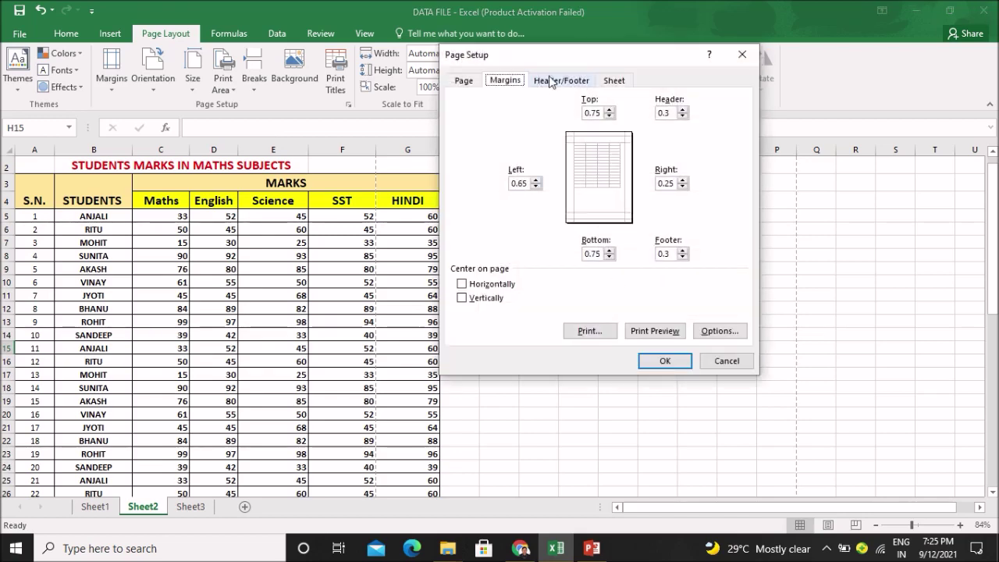
{"action": "left_click", "coordinate": [462, 81]}
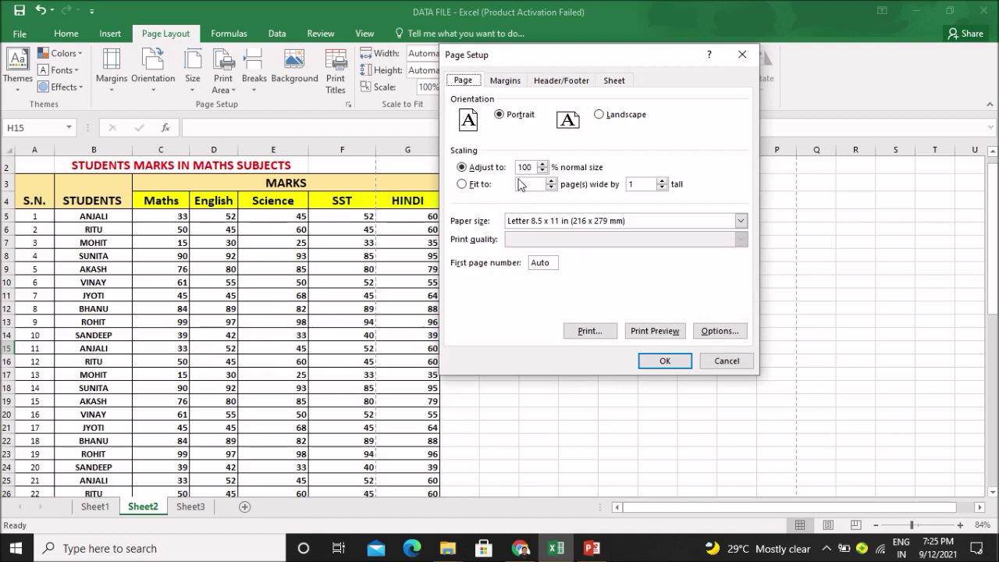
{"action": "left_click", "coordinate": [461, 184]}
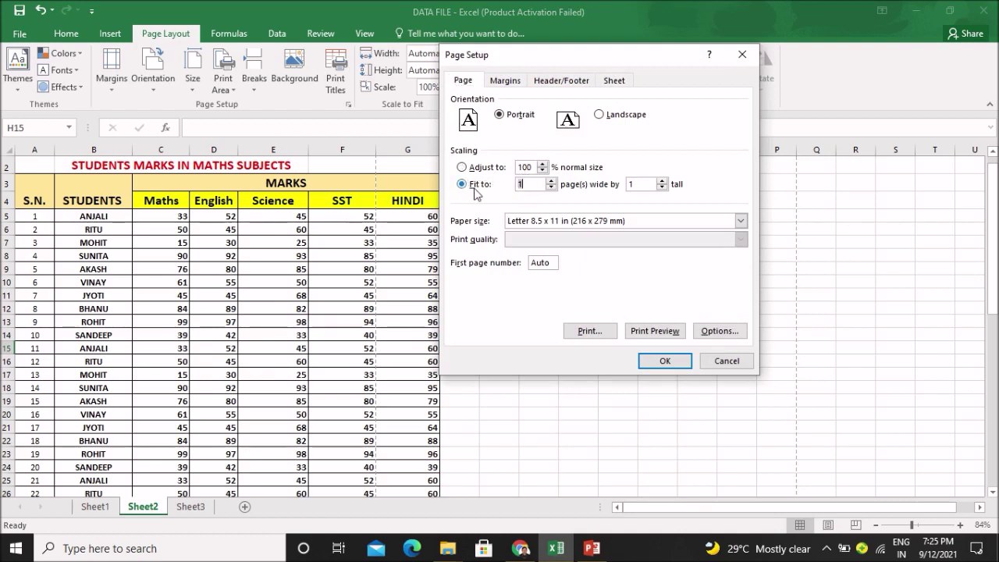
{"action": "left_click", "coordinate": [664, 360]}
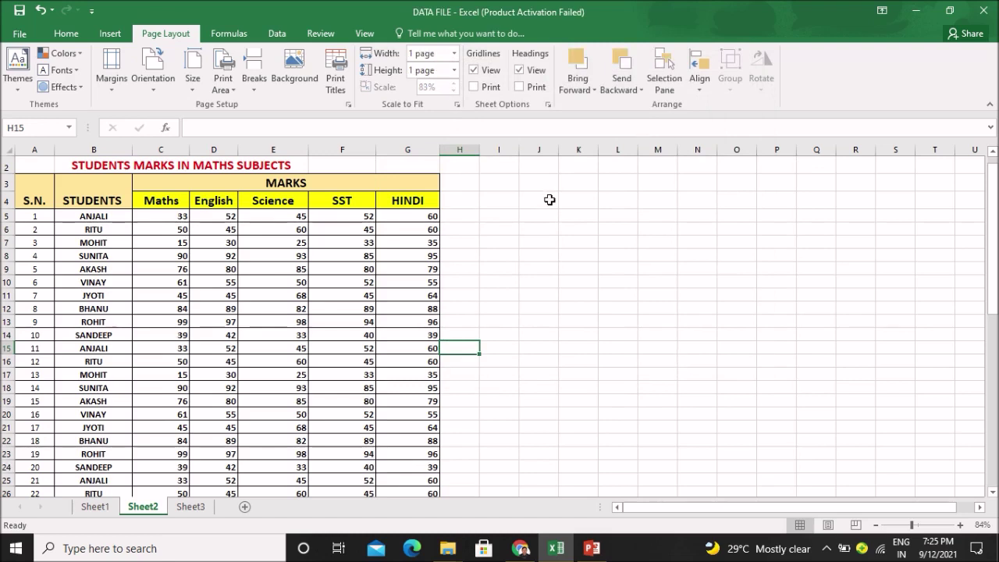
Open Print Preview from Custom Margins to check the single-page printout.
{"action": "left_click", "coordinate": [112, 87]}
{"action": "left_click", "coordinate": [157, 346]}
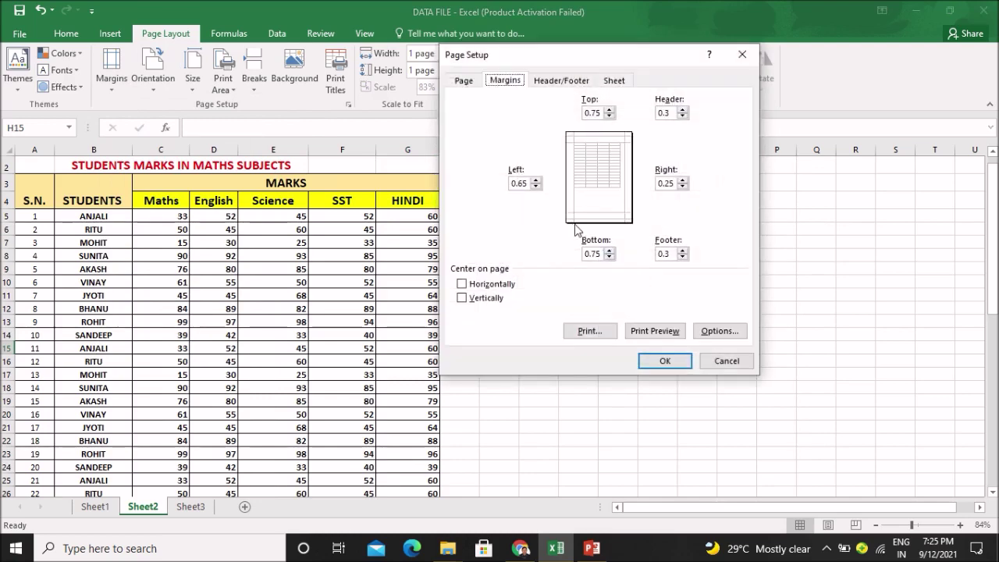
{"action": "left_click", "coordinate": [665, 329]}
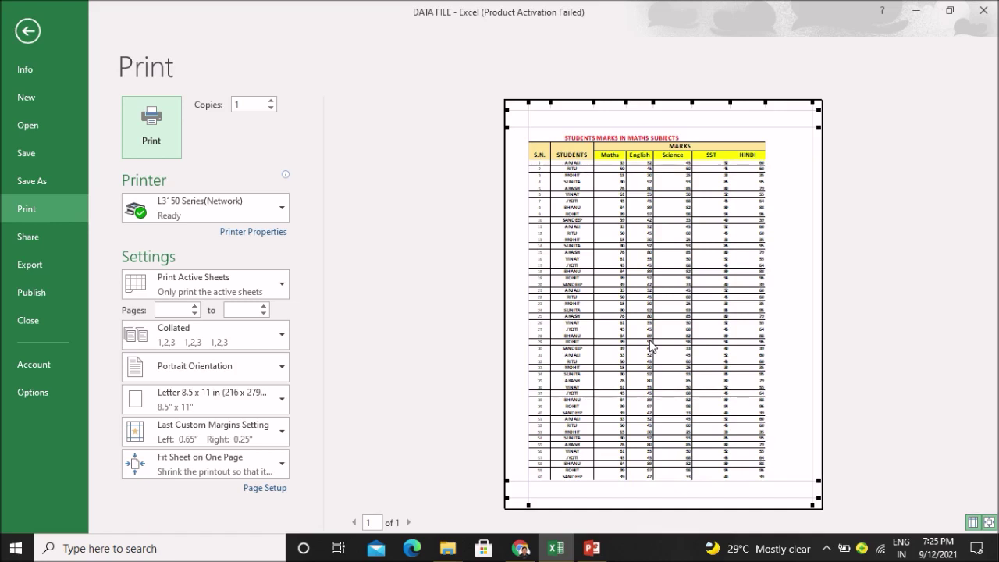
Switch Page Setup scaling back to Adjust to 100% normal size and return to the worksheet.
{"action": "left_click", "coordinate": [263, 489]}
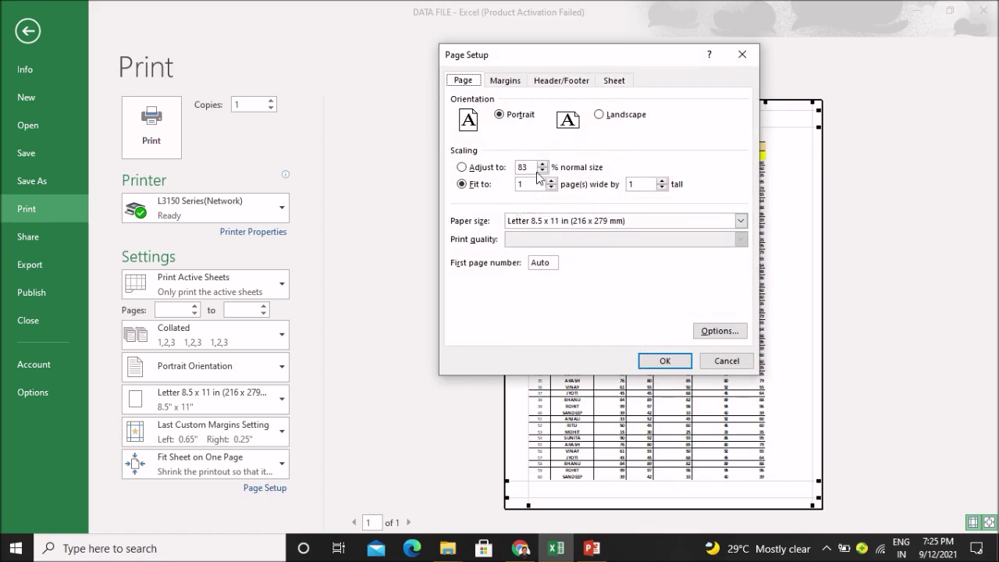
{"action": "left_click", "coordinate": [461, 187]}
{"action": "left_click", "coordinate": [543, 170]}
{"action": "left_click", "coordinate": [678, 362]}
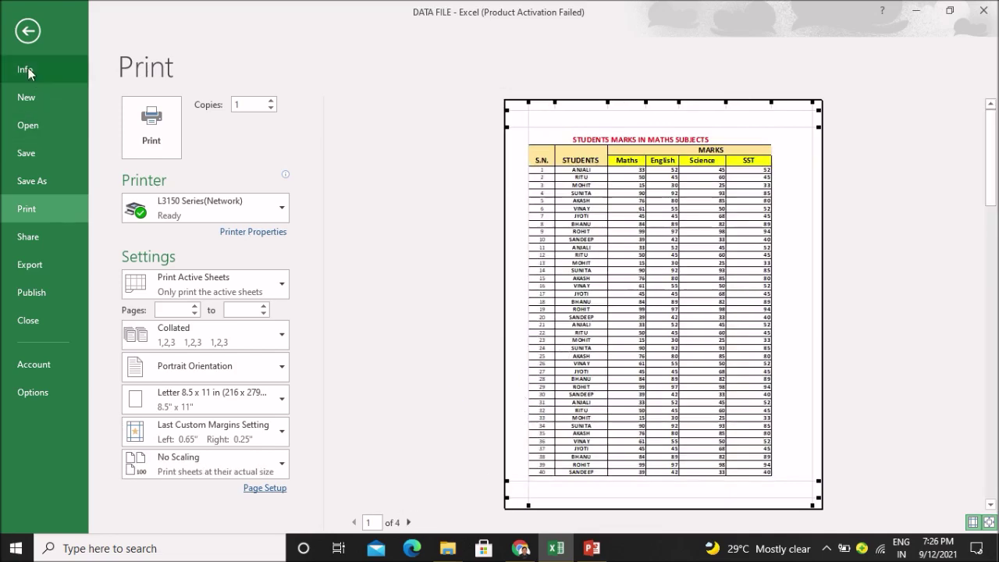
{"action": "left_click", "coordinate": [32, 33]}
{"action": "left_click", "coordinate": [617, 308]}
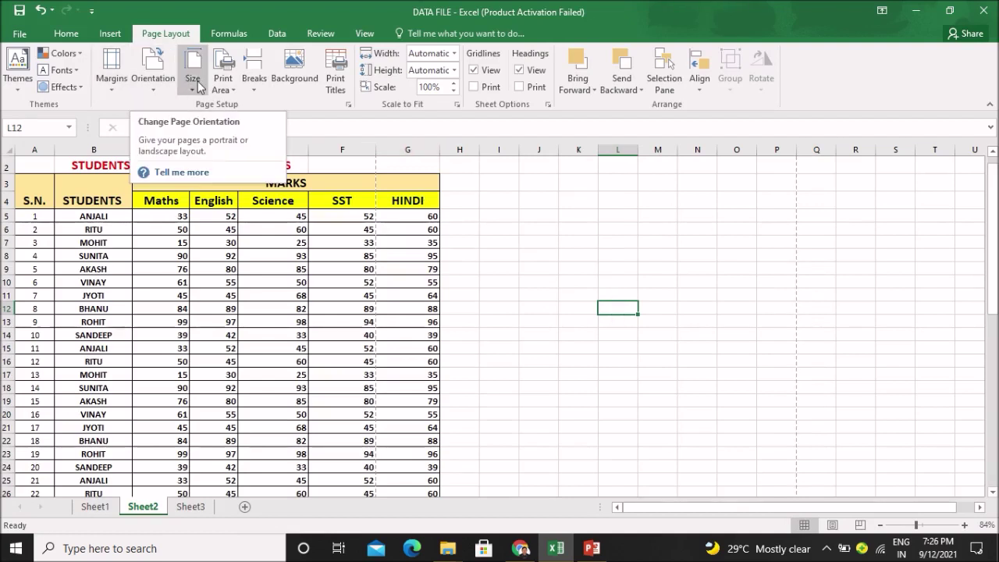
Browse the paper Size list without changing it, then open Print Area and the Background picture dialog.
{"action": "left_click", "coordinate": [197, 81]}
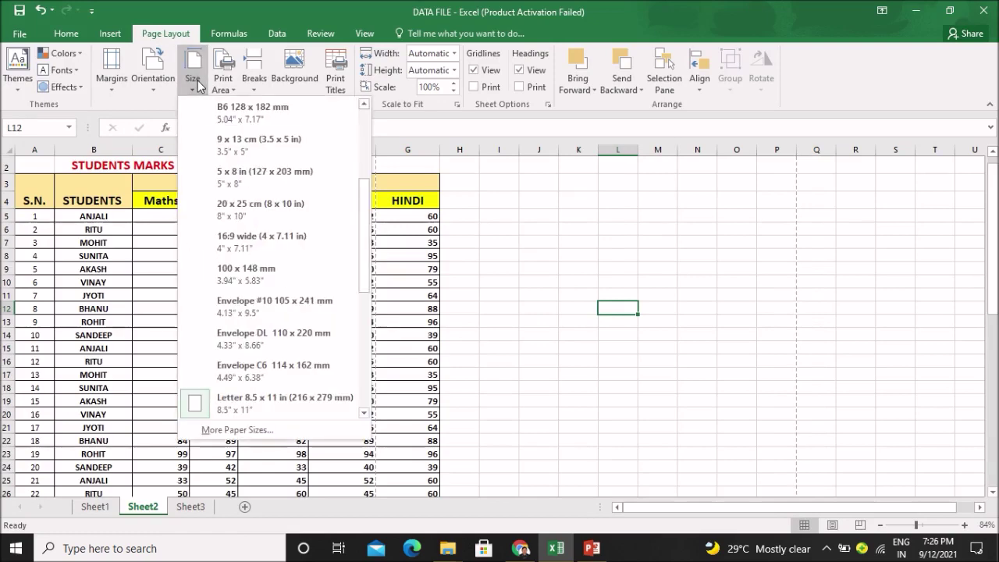
{"action": "left_click_drag", "start_coordinate": [364, 209], "coordinate": [363, 139]}
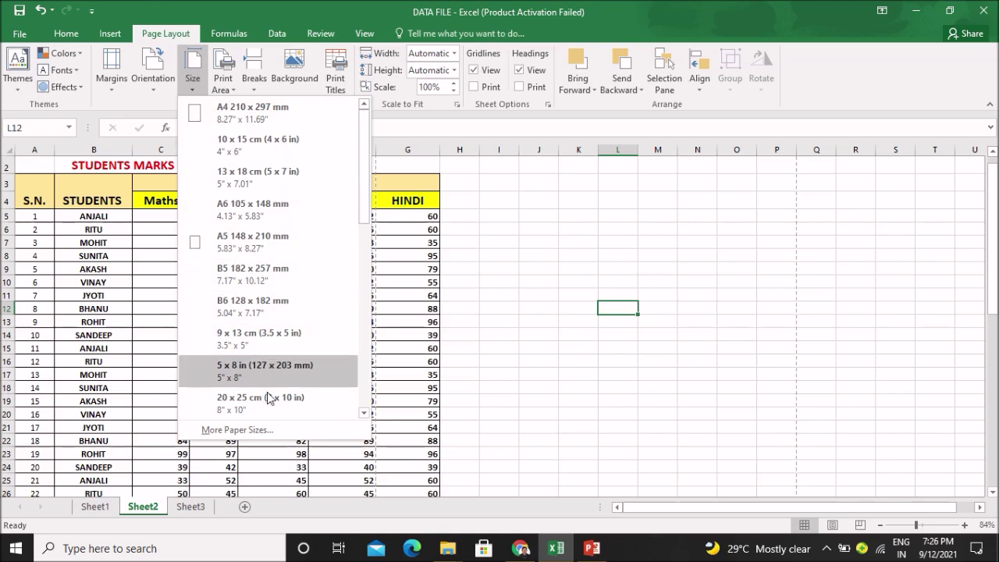
{"action": "left_click_drag", "start_coordinate": [364, 152], "coordinate": [353, 254]}
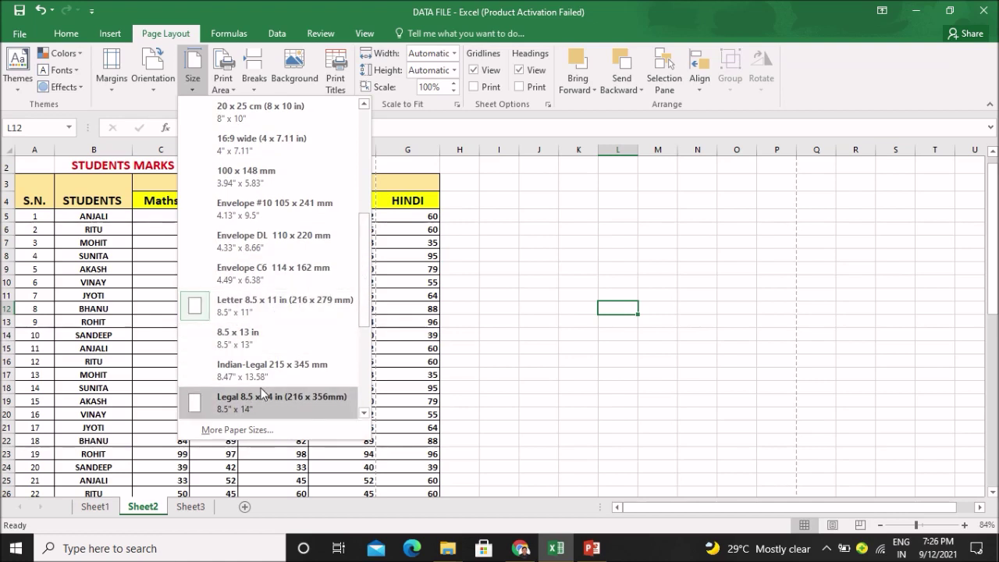
{"action": "left_click_drag", "start_coordinate": [364, 290], "coordinate": [372, 156]}
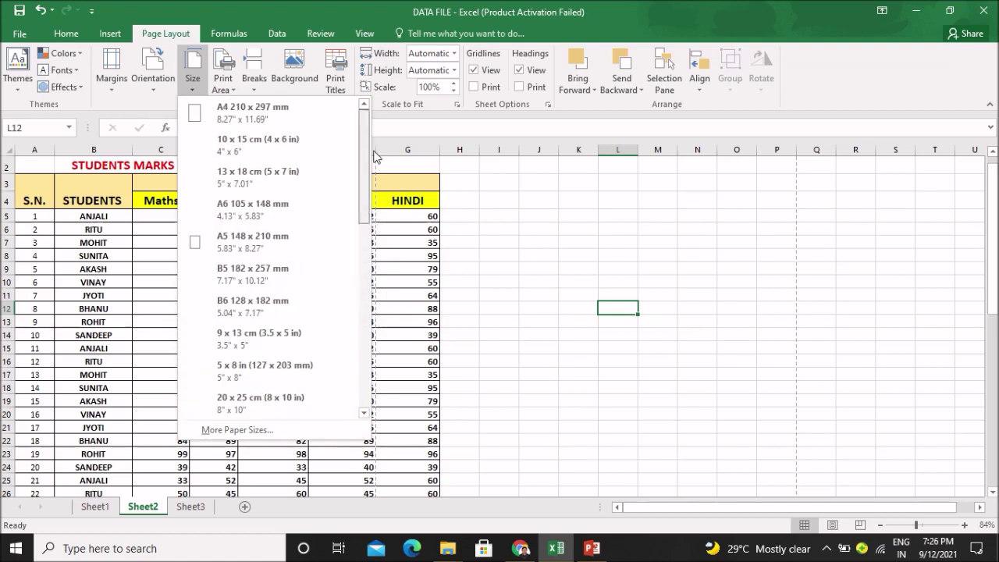
{"action": "left_click", "coordinate": [232, 87]}
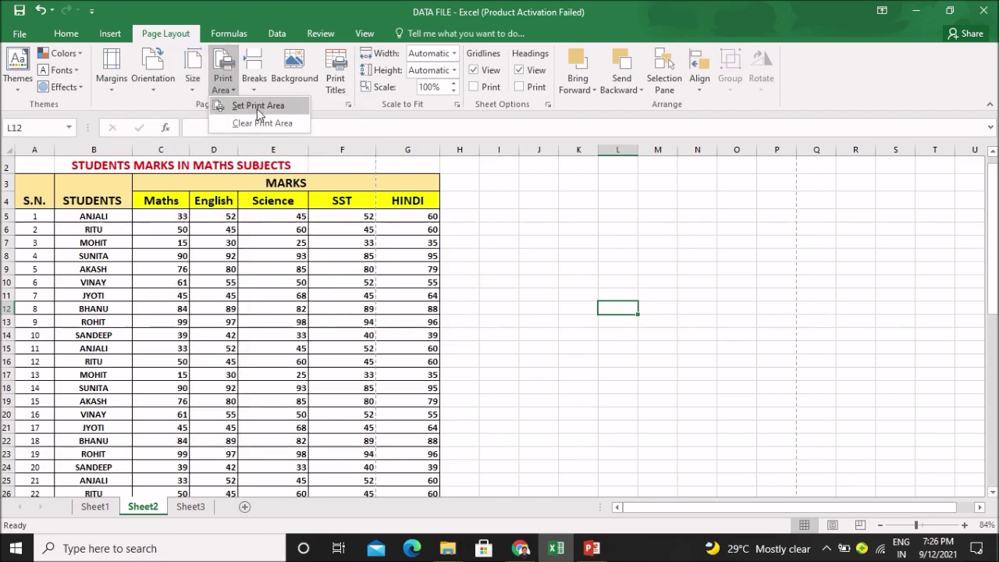
{"action": "left_click", "coordinate": [289, 82]}
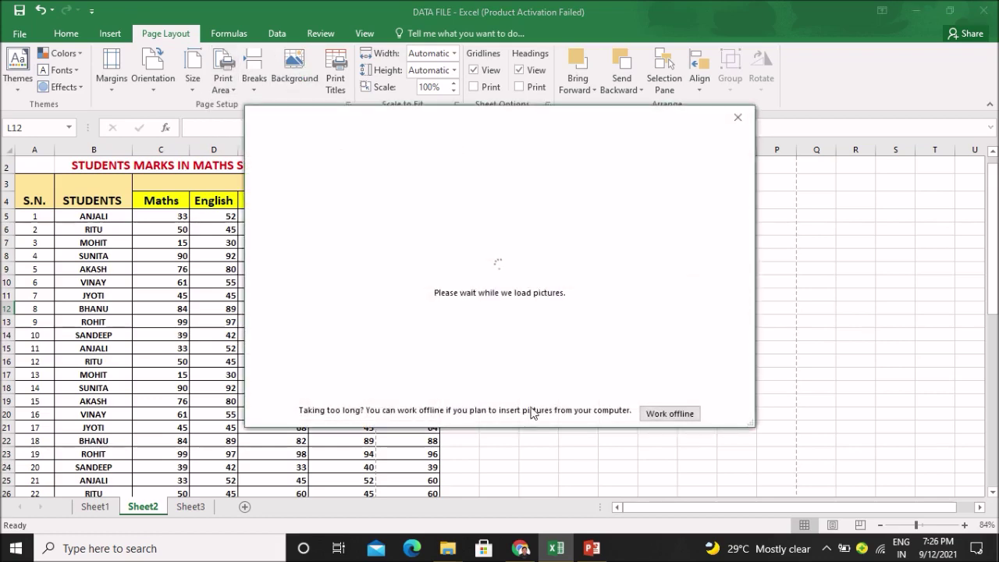
Close the Insert Pictures dialog and return to the File Info page.
{"action": "left_click", "coordinate": [737, 115]}
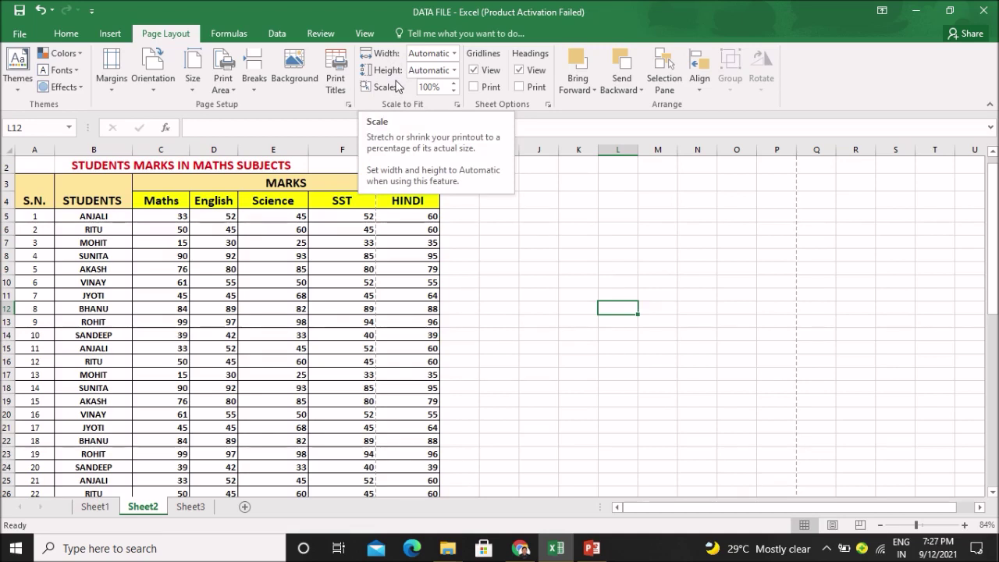
{"action": "left_click", "coordinate": [17, 34]}
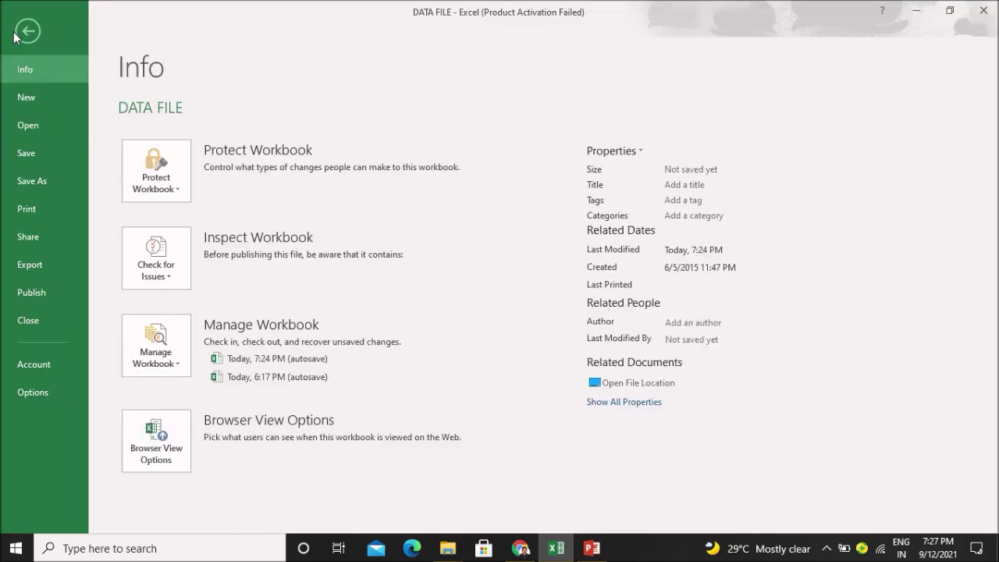
Show the Print page and review the printer list, keeping the L3150 printer.
{"action": "left_click", "coordinate": [31, 210]}
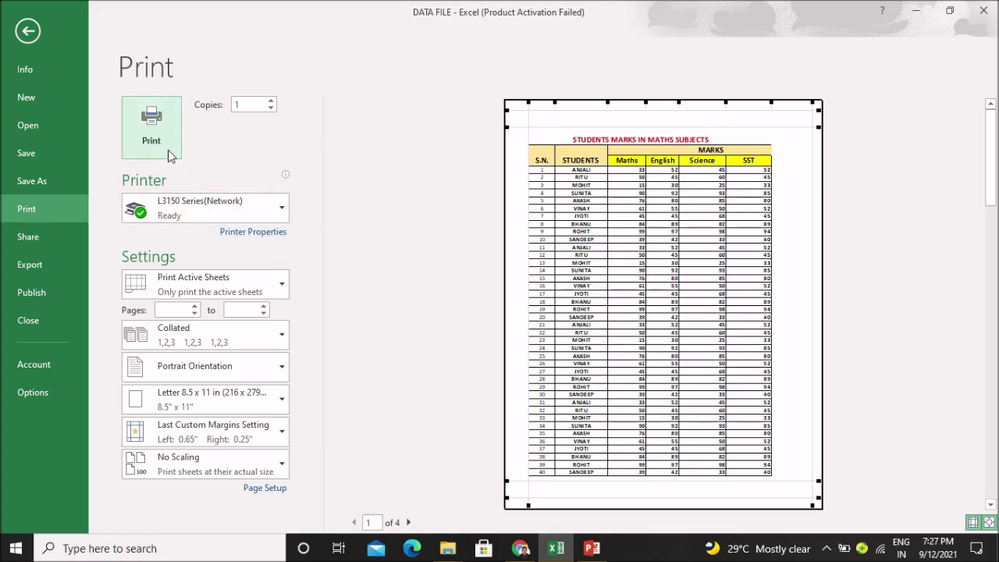
{"action": "left_click", "coordinate": [283, 209]}
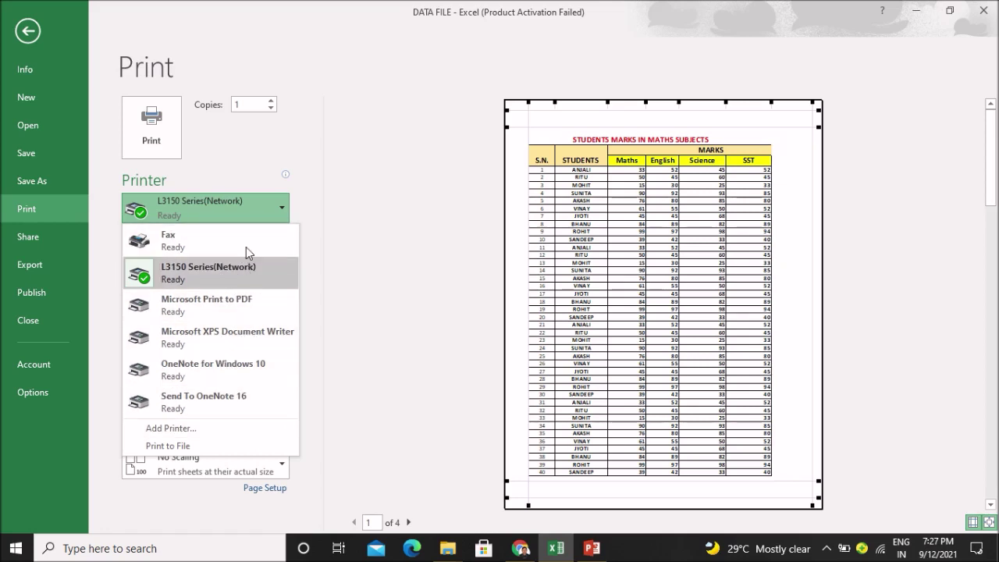
{"action": "left_click", "coordinate": [320, 214]}
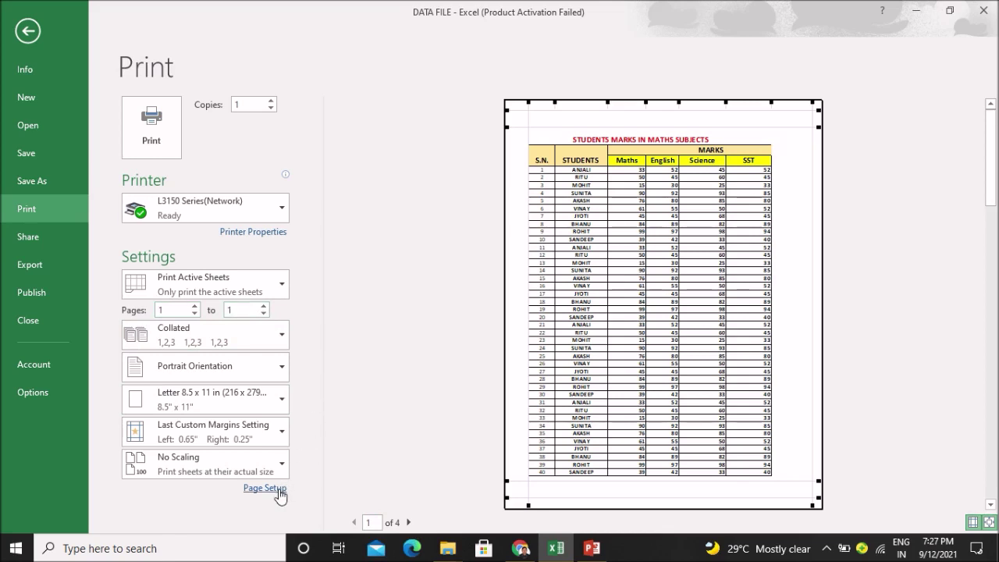
{"action": "left_click", "coordinate": [367, 463]}
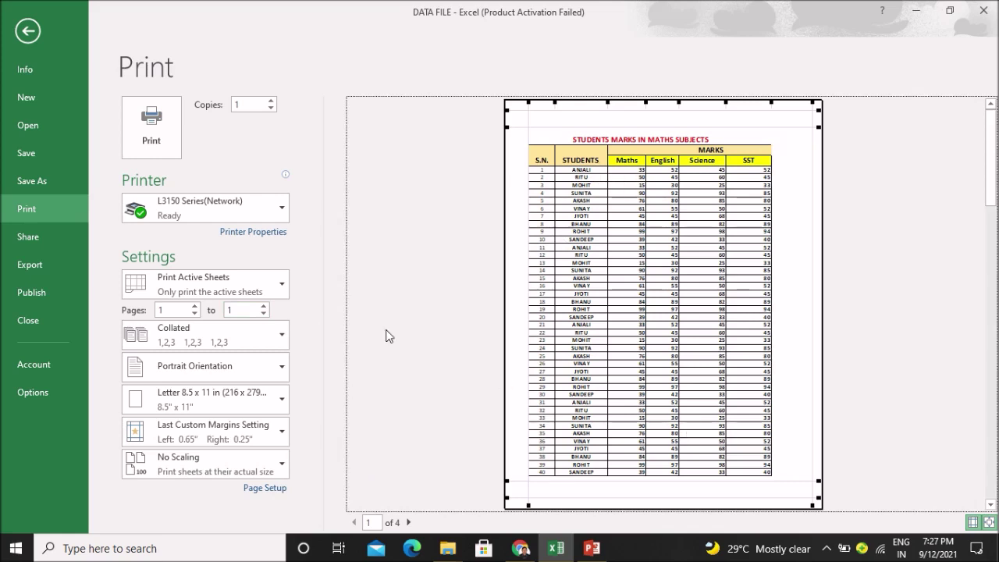
Clear the Pages from and to boxes so the page range is blank.
{"action": "left_click", "coordinate": [232, 309]}
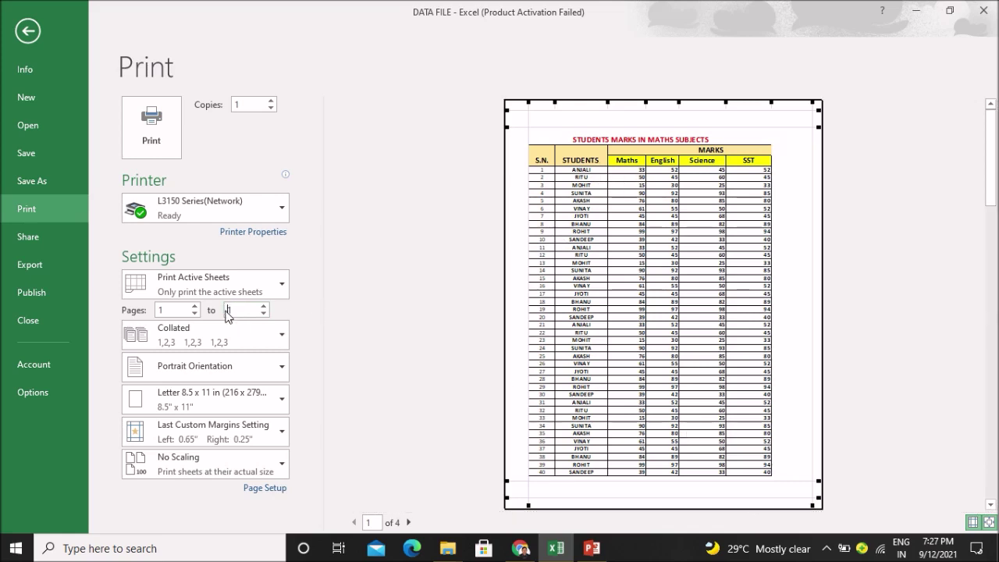
{"action": "key", "text": "BackSpace"}
{"action": "left_click", "coordinate": [175, 309]}
{"action": "key", "text": "BackSpace"}
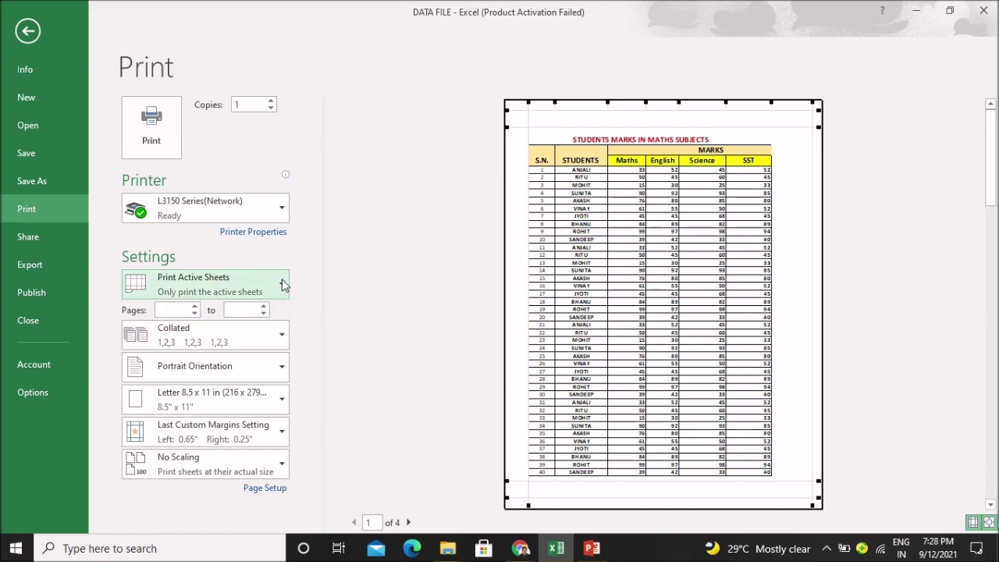
Select the rows A5:E9 for the first five students, then reopen the Print preview.
{"action": "left_click", "coordinate": [282, 278]}
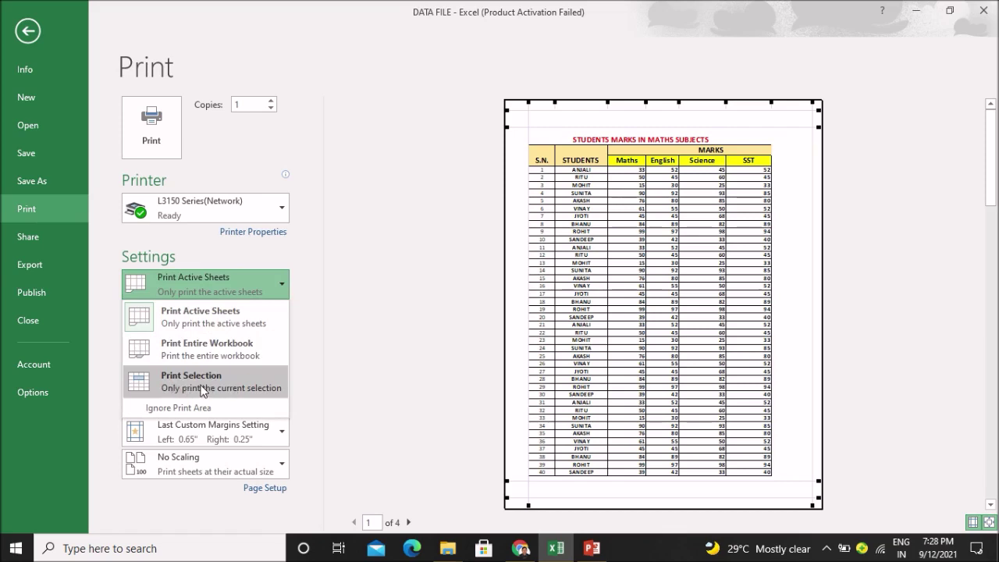
{"action": "left_click", "coordinate": [31, 35]}
{"action": "left_click", "coordinate": [207, 305]}
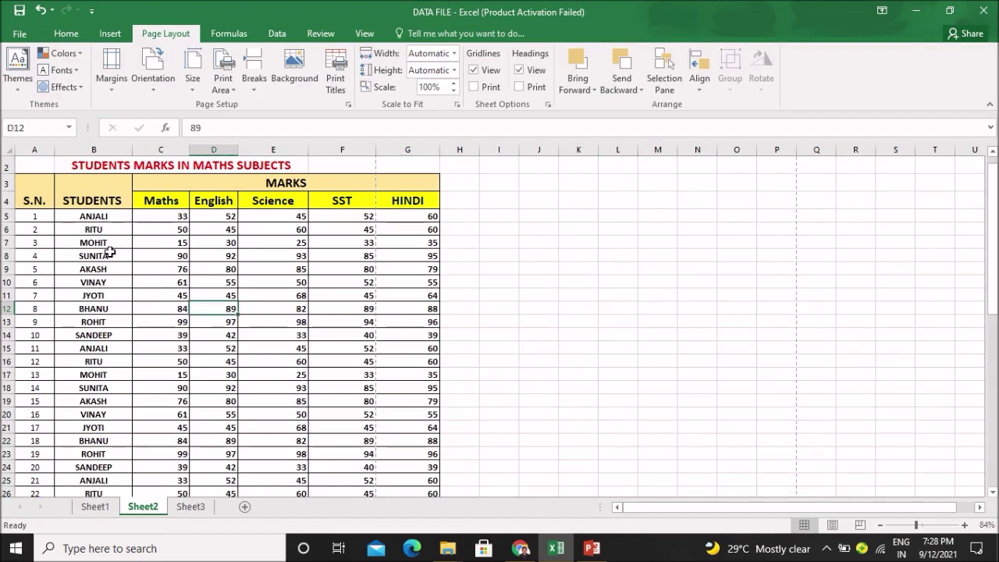
{"action": "mouse_move", "coordinate": [70, 230]}
{"action": "left_mouse_down"}
{"action": "mouse_move", "coordinate": [322, 281]}
{"action": "mouse_move", "coordinate": [334, 273]}
{"action": "mouse_move", "coordinate": [286, 260]}
{"action": "left_mouse_up"}
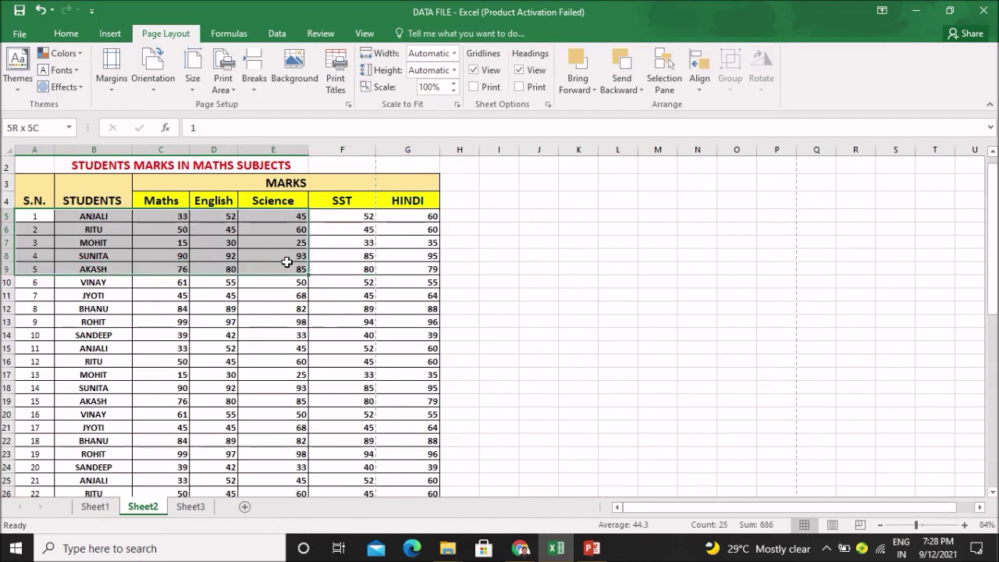
{"action": "left_click_drag", "start_coordinate": [286, 261], "coordinate": [282, 267]}
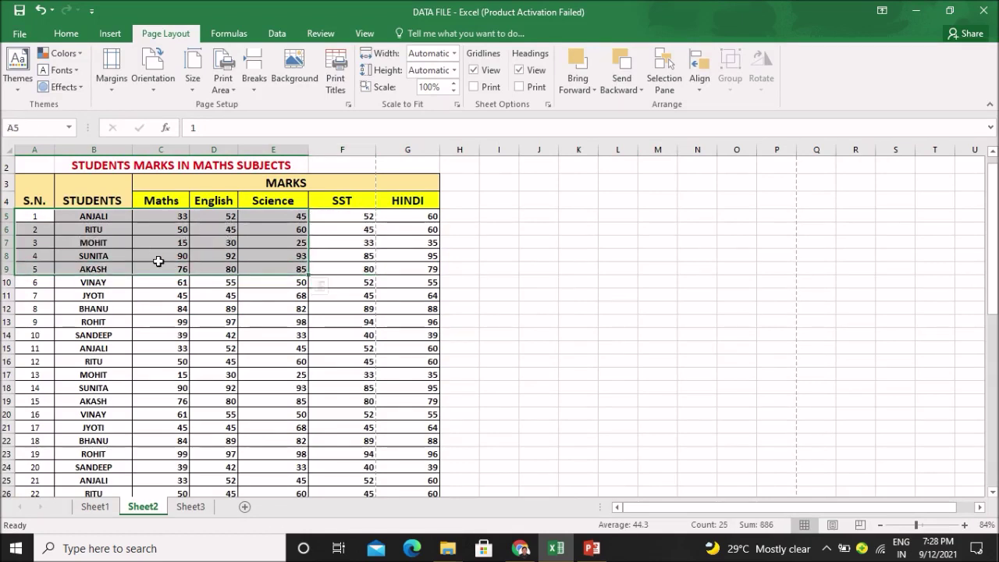
{"action": "left_click", "coordinate": [20, 38]}
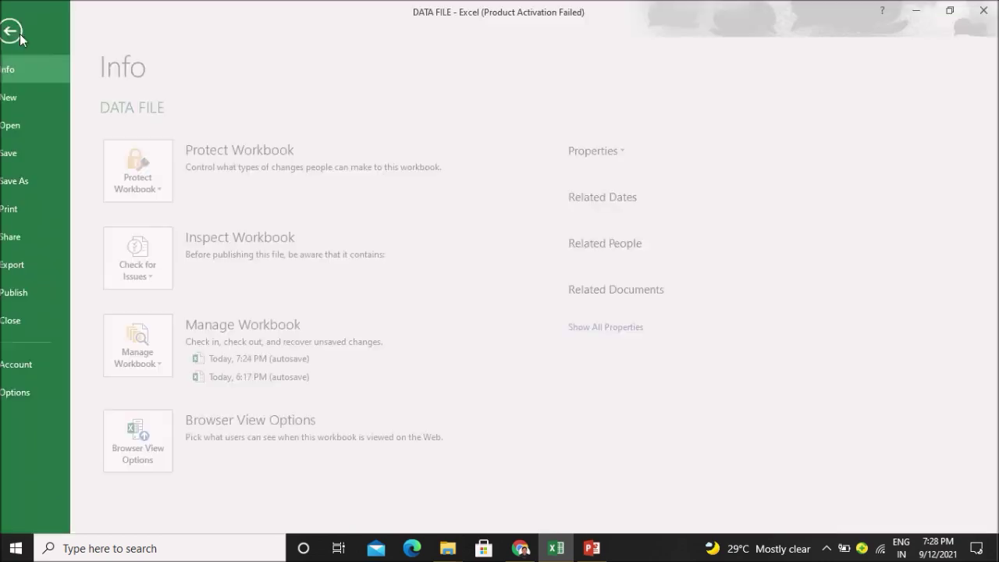
{"action": "left_click", "coordinate": [37, 213]}
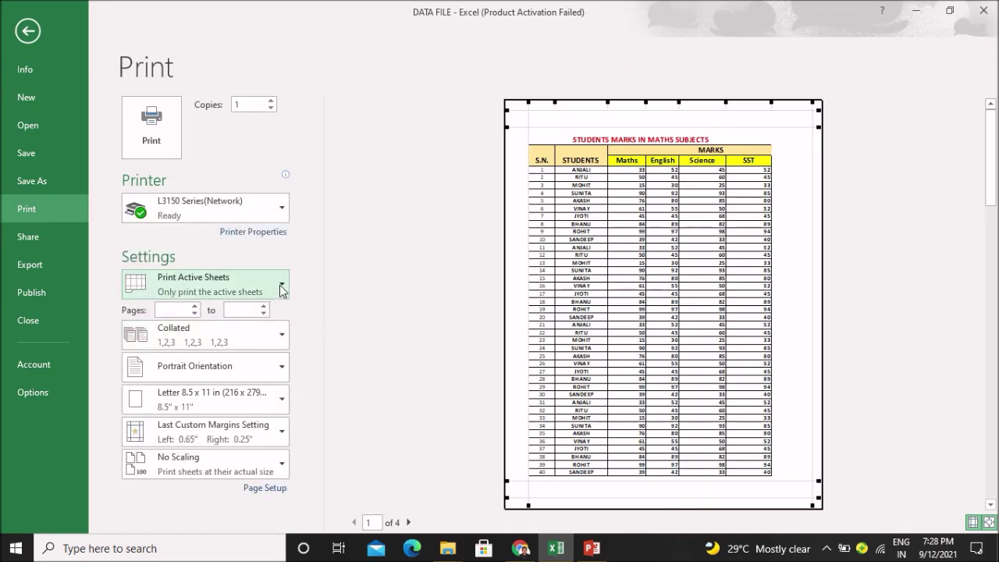
Change Print Active Sheets to Print Selection, so the preview shows one page.
{"action": "left_click", "coordinate": [281, 289]}
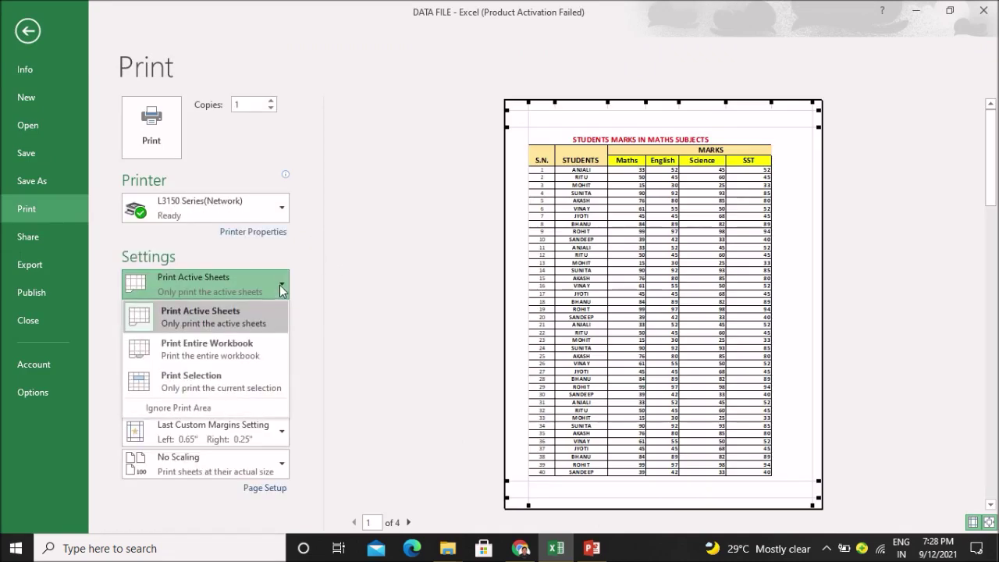
{"action": "left_click", "coordinate": [214, 390]}
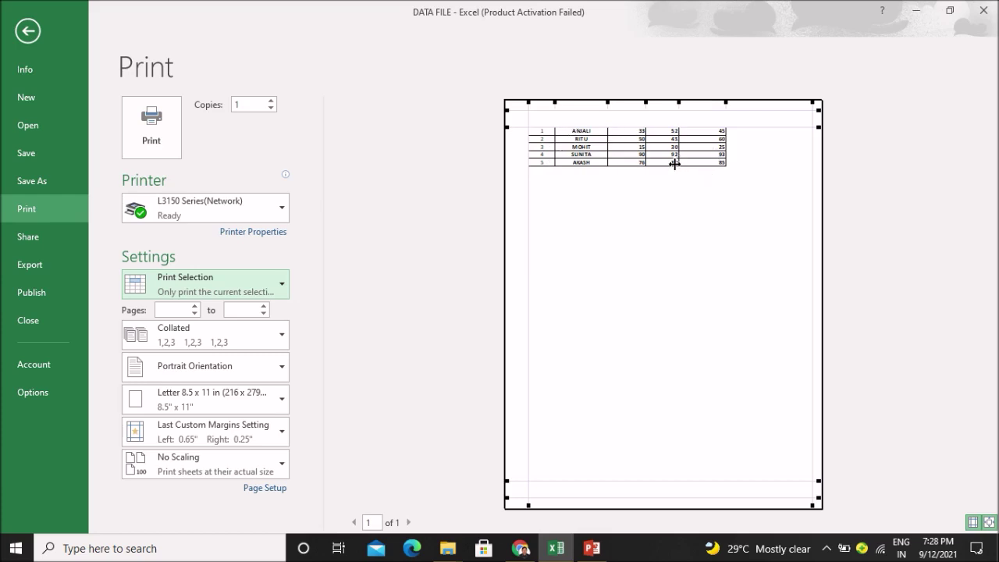
{"action": "left_click", "coordinate": [282, 286]}
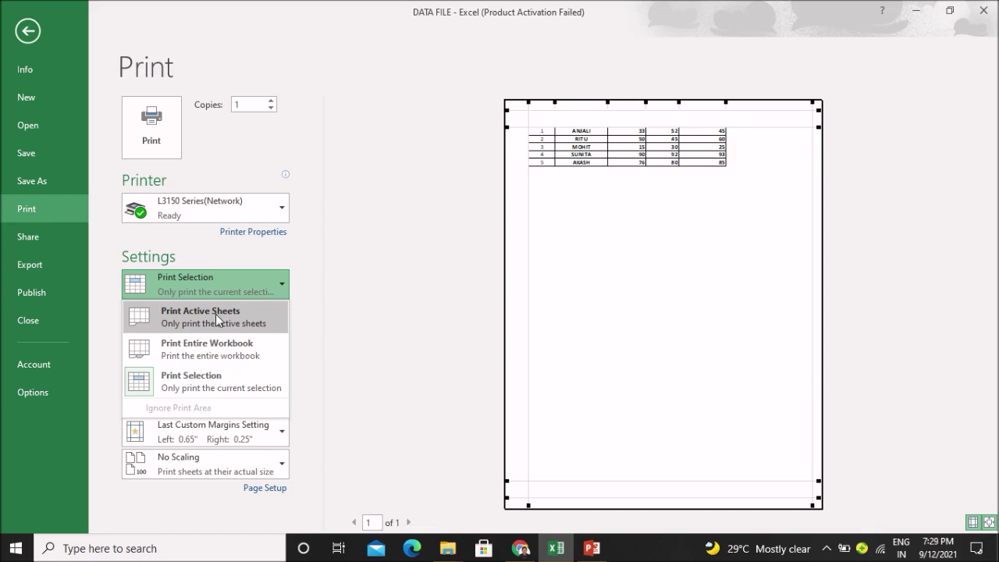
{"action": "left_click", "coordinate": [342, 351]}
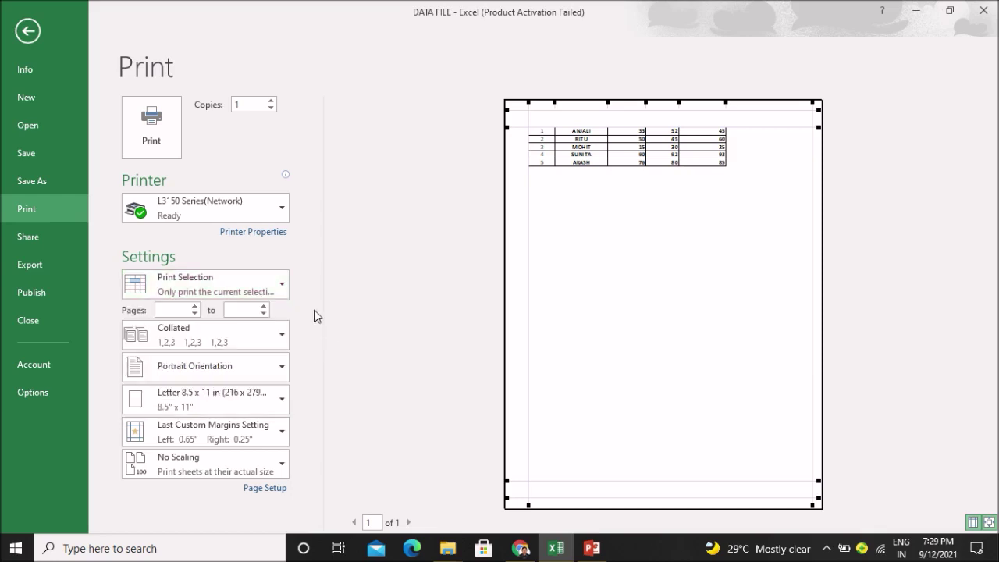
{"action": "left_click", "coordinate": [272, 488]}
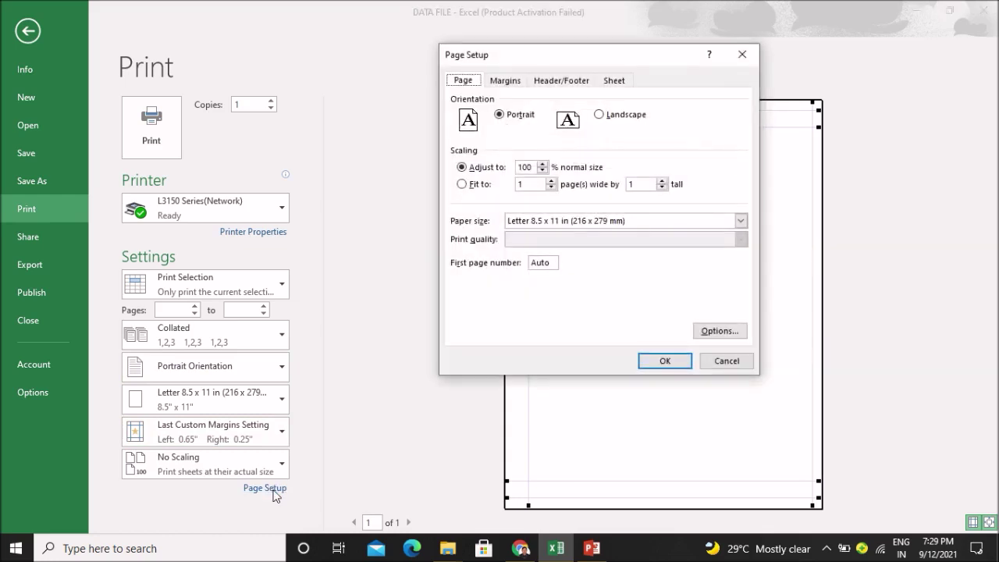
{"action": "left_click", "coordinate": [505, 82]}
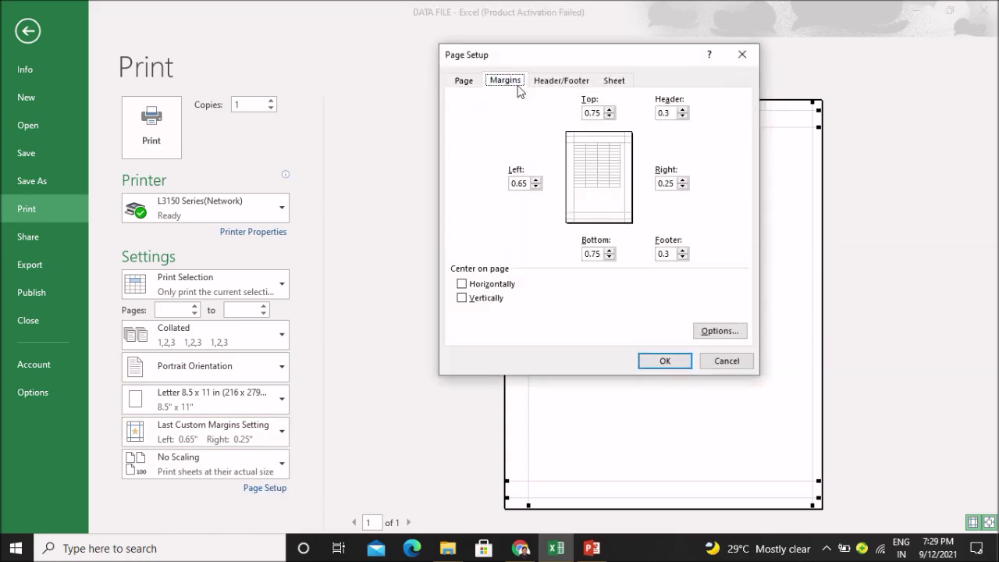
{"action": "left_click", "coordinate": [559, 81]}
{"action": "left_click", "coordinate": [614, 85]}
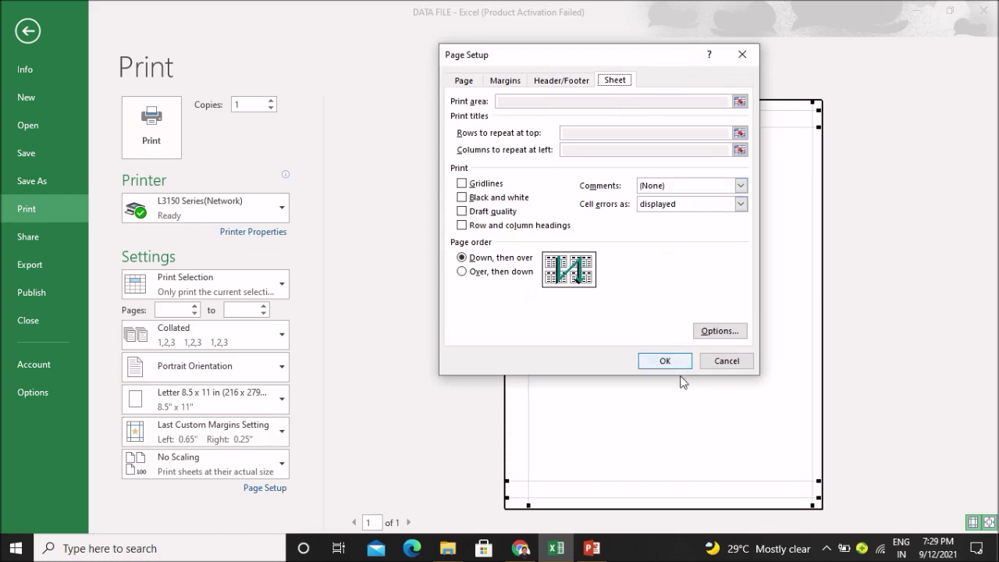
{"action": "left_click", "coordinate": [717, 363]}
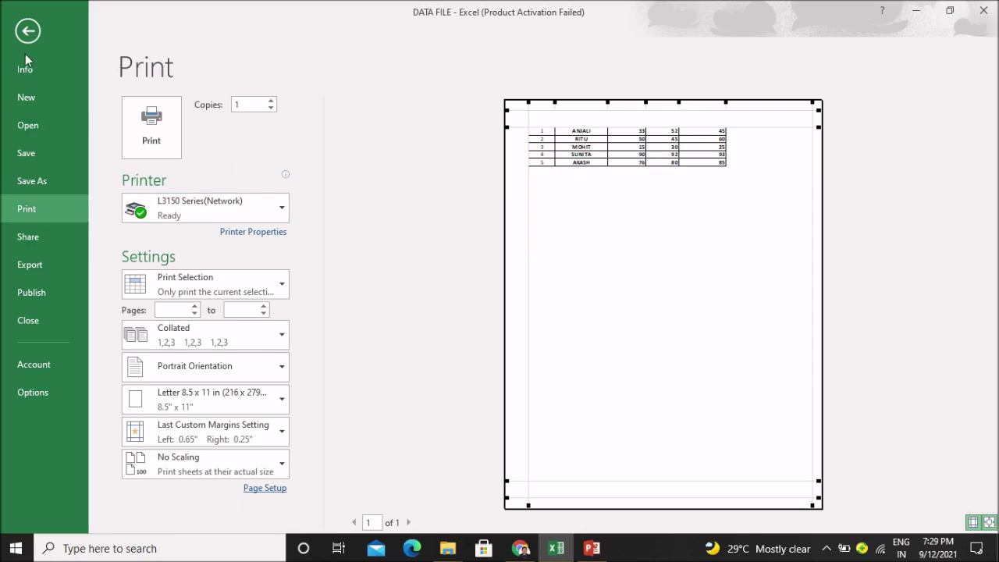
{"action": "left_click", "coordinate": [27, 33]}
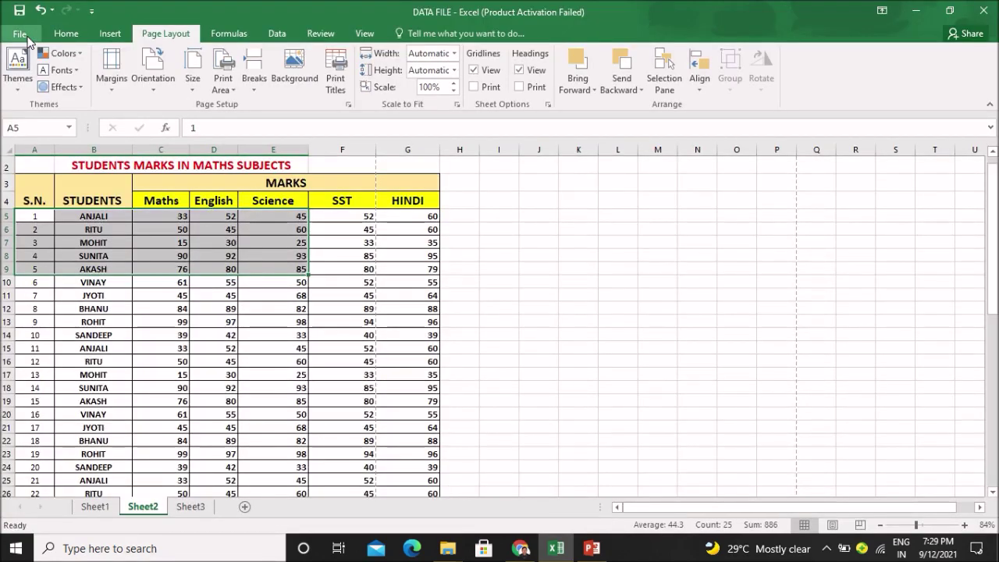
Deselect A5:E9 and scroll down to the page break after row 44.
{"action": "left_click", "coordinate": [630, 360]}
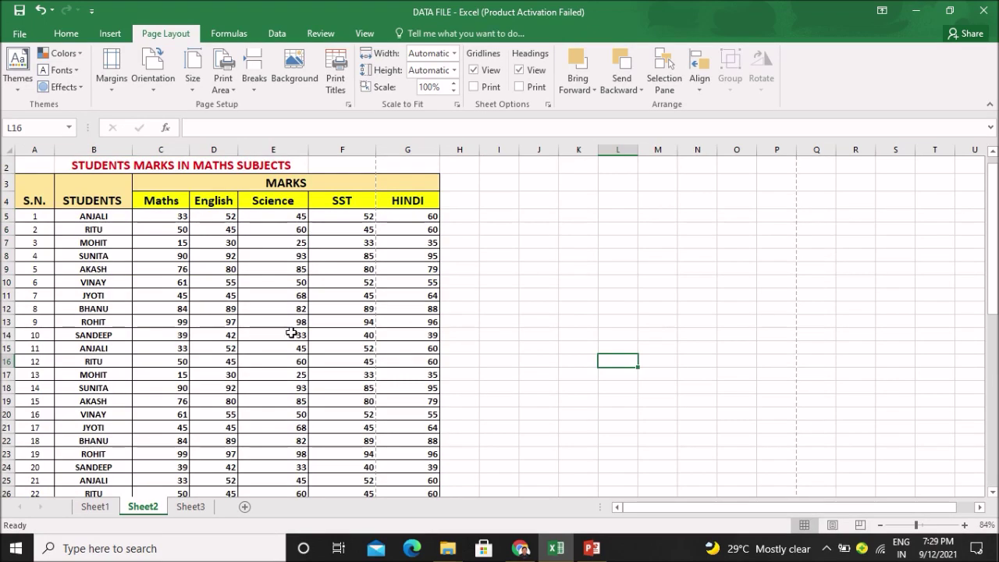
{"action": "scroll", "coordinate": [287, 342], "scroll_direction": "down", "scroll_amount": 2}
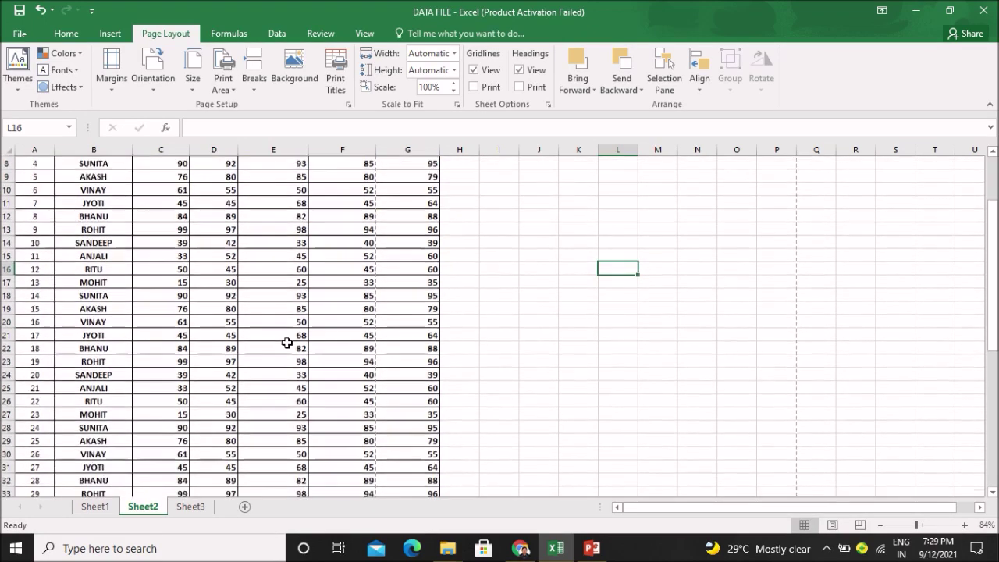
{"action": "scroll", "coordinate": [287, 342], "scroll_direction": "down", "scroll_amount": 1}
{"action": "scroll", "coordinate": [287, 342], "scroll_direction": "down", "scroll_amount": 1}
{"action": "scroll", "coordinate": [287, 350], "scroll_direction": "down", "scroll_amount": 1}
{"action": "scroll", "coordinate": [287, 350], "scroll_direction": "down", "scroll_amount": 1}
{"action": "scroll", "coordinate": [287, 350], "scroll_direction": "down", "scroll_amount": 1}
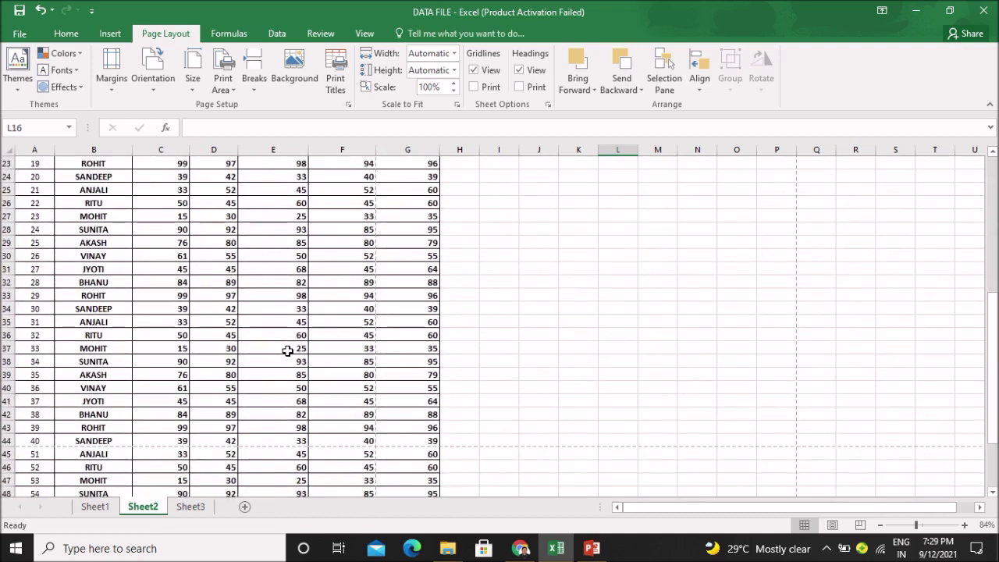